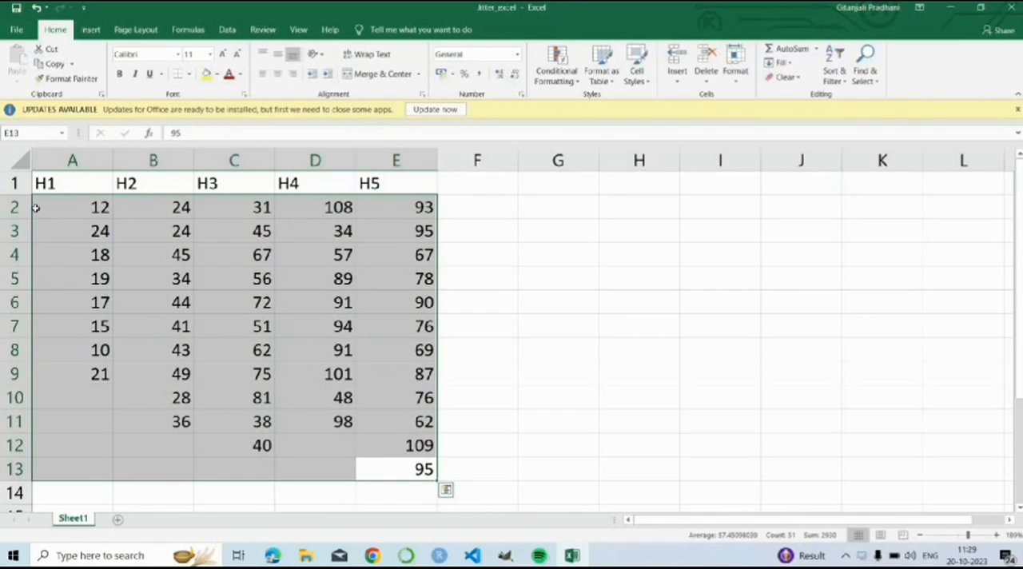
Step: Enter the headers Hospital in G1 and Patient No. in I1, and widen column I to fit its header
{"action": "left_click", "coordinate": [531, 245]}
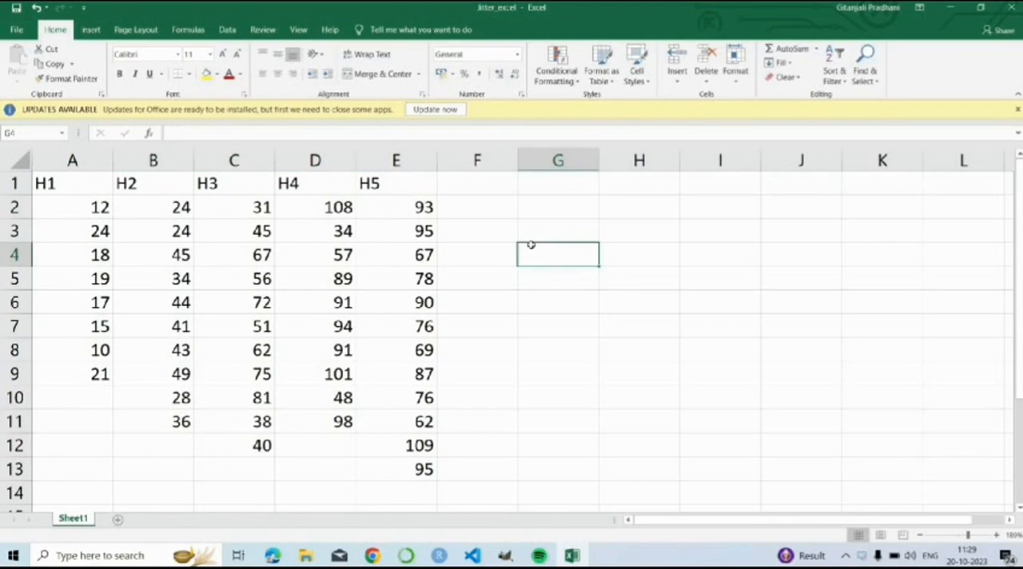
{"action": "left_click", "coordinate": [552, 186]}
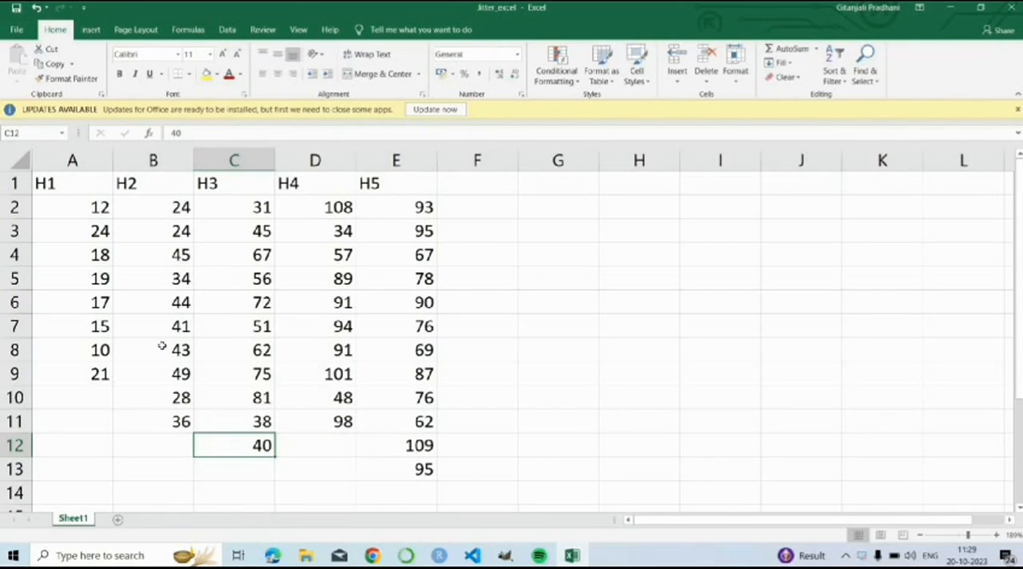
{"action": "left_click", "coordinate": [553, 184]}
{"action": "type", "text": "Hos"}
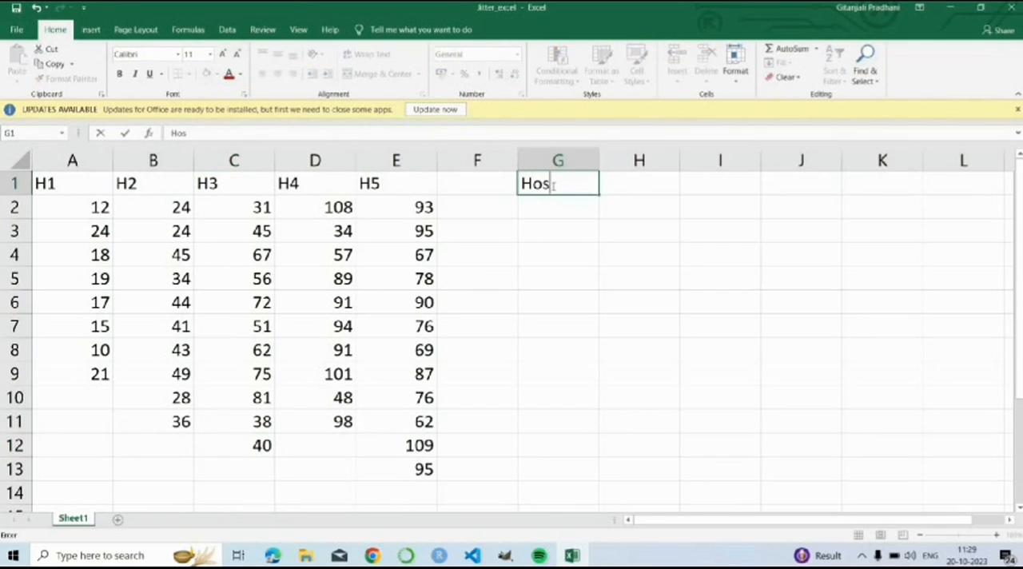
{"action": "type", "text": "pital"}
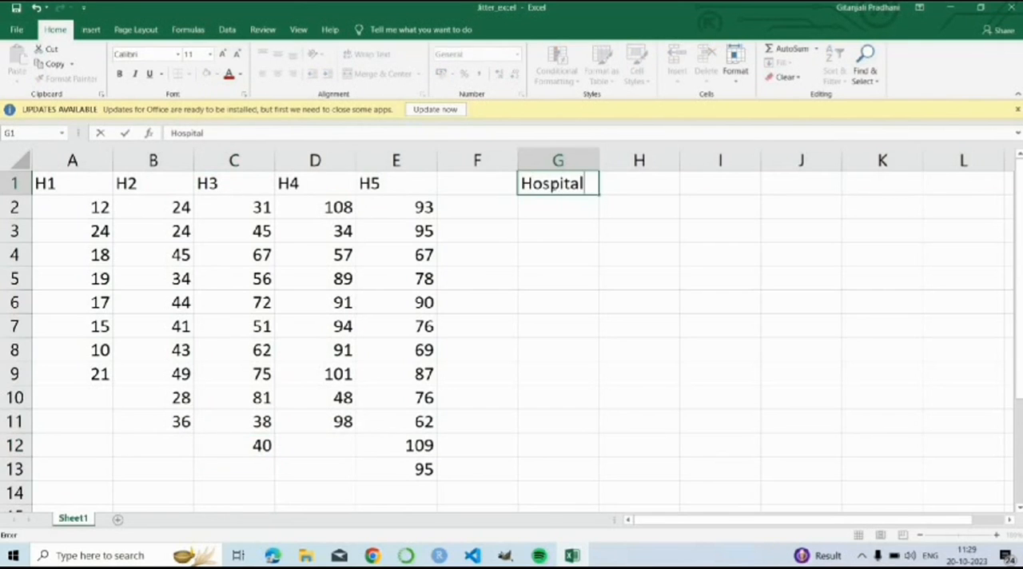
{"action": "key", "text": "Tab"}
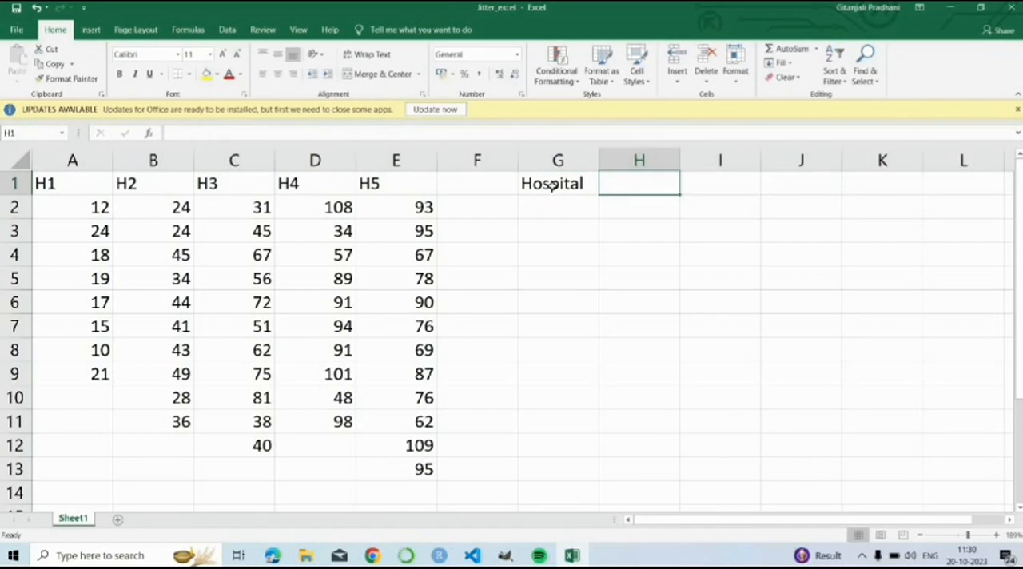
{"action": "key", "text": "Tab"}
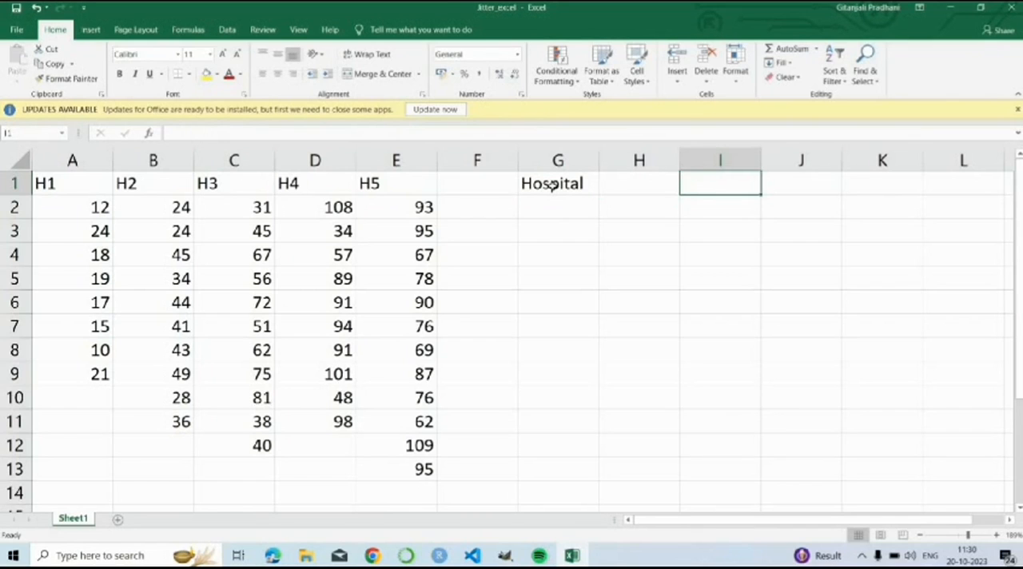
{"action": "type", "text": "Patient"}
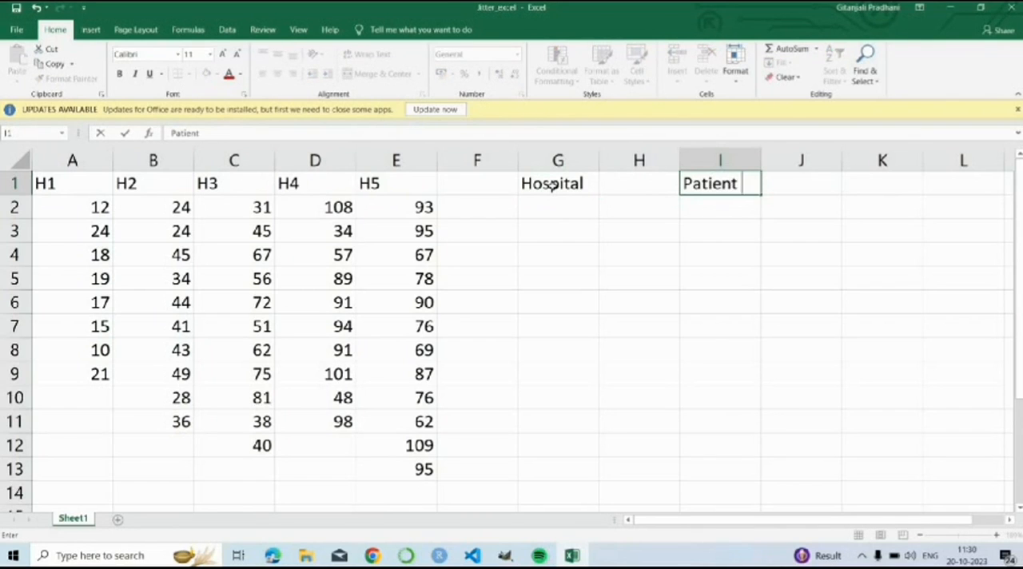
{"action": "type", "text": " No."}
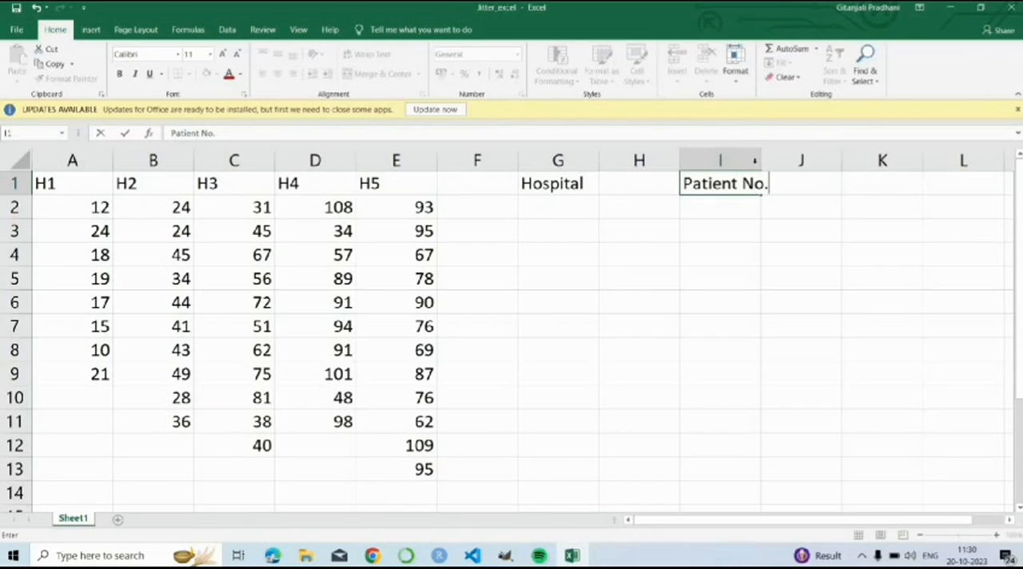
{"action": "left_click", "coordinate": [758, 161]}
{"action": "left_click_drag", "start_coordinate": [761, 160], "coordinate": [771, 161]}
Step: Copy the H1 values from A2:A9 into the Patient No. column starting at I2
{"action": "left_click", "coordinate": [541, 206]}
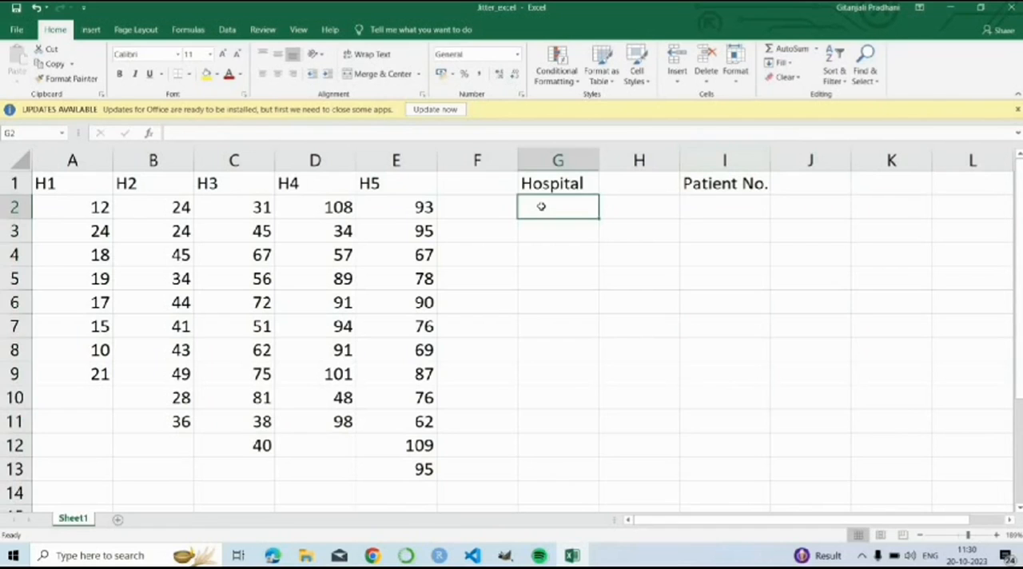
{"action": "left_click", "coordinate": [740, 206]}
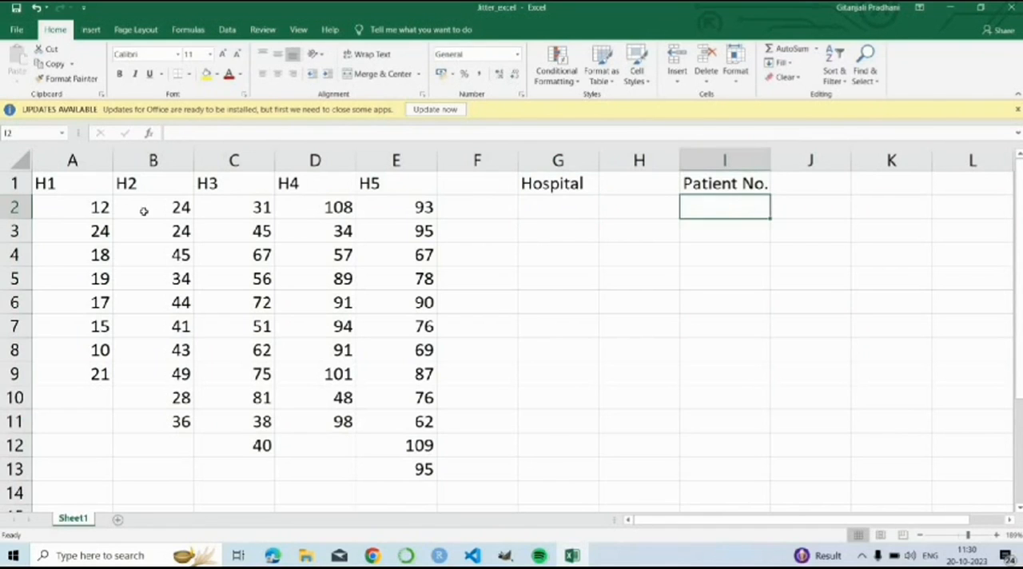
{"action": "left_click_drag", "start_coordinate": [96, 207], "coordinate": [81, 376]}
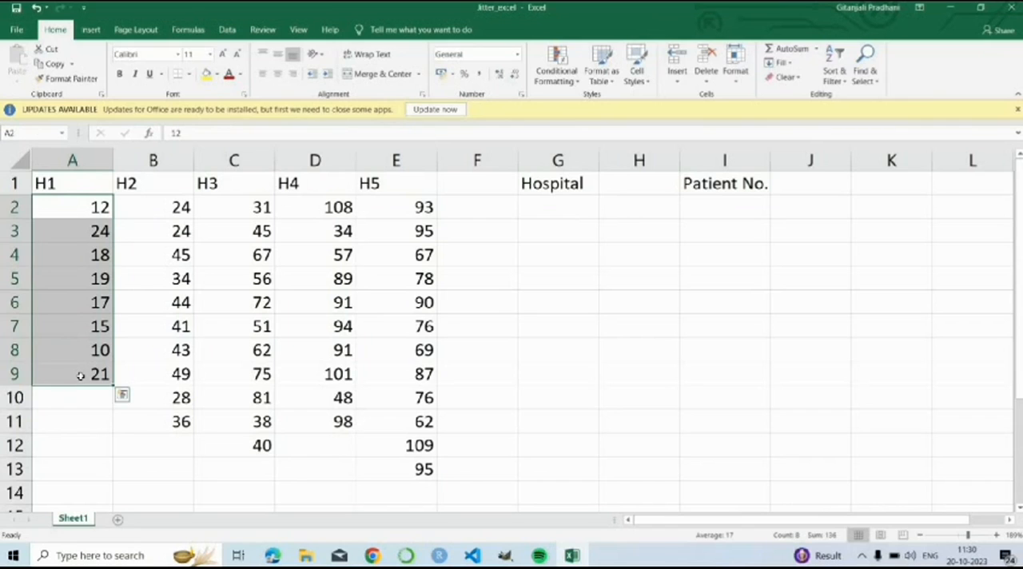
{"action": "left_click", "coordinate": [122, 395]}
{"action": "right_click", "coordinate": [82, 376]}
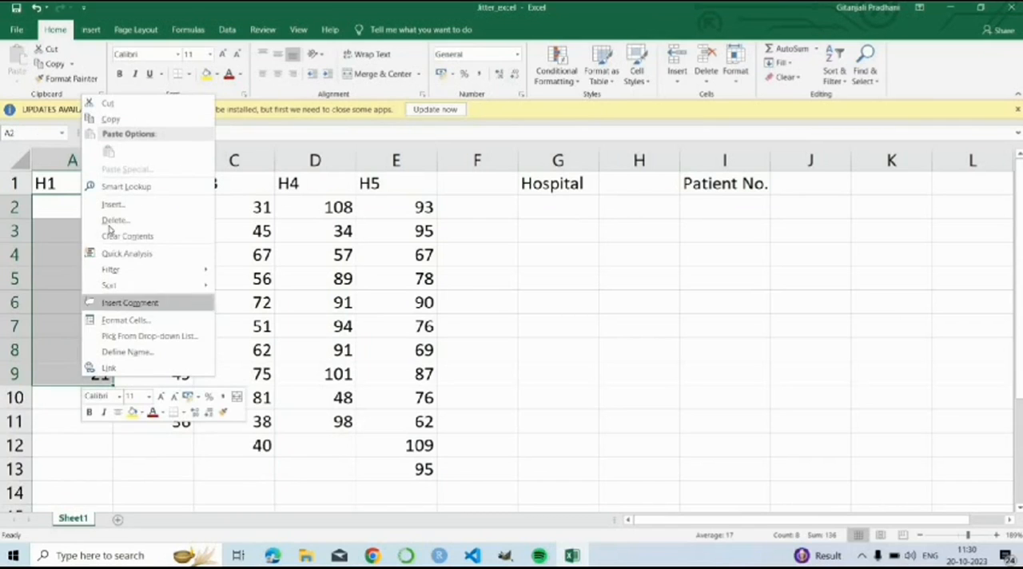
{"action": "left_click", "coordinate": [112, 119]}
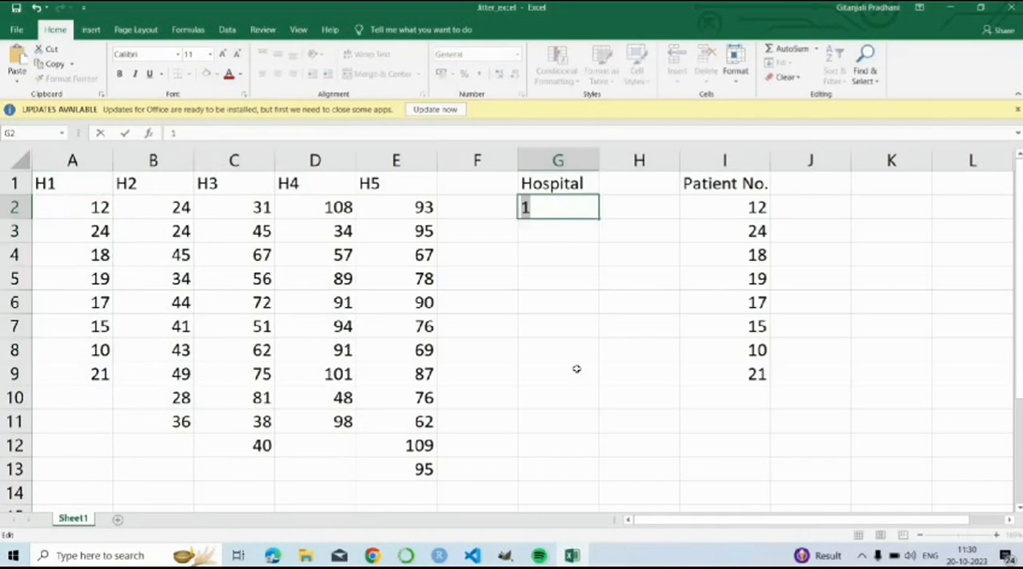
Step: Fill the Hospital column down to G9 with 1 beside the copied H1 values
{"action": "left_click_drag", "start_coordinate": [576, 368], "coordinate": [578, 232]}
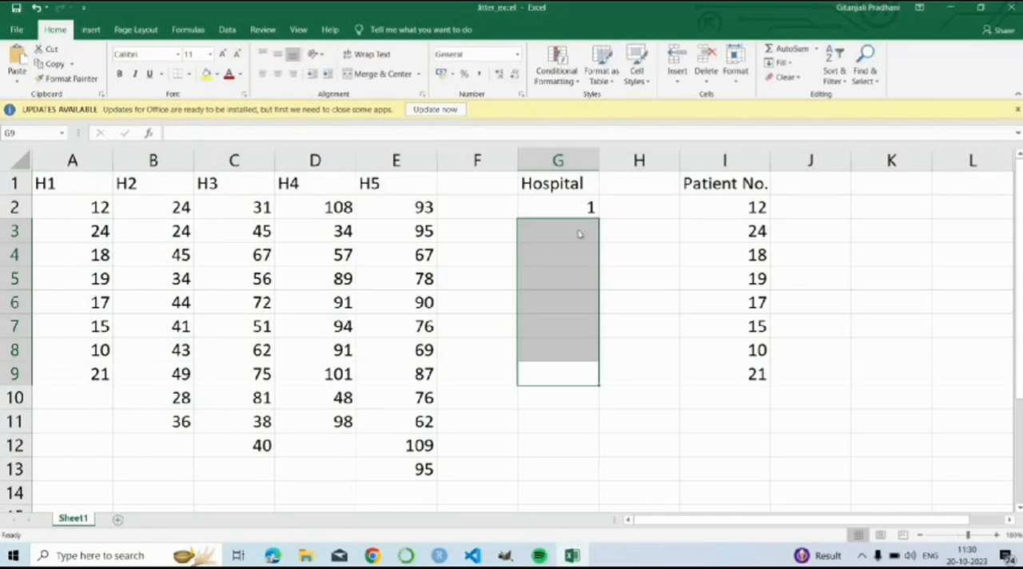
{"action": "key", "text": "ctrl+v"}
{"action": "key", "text": "Return"}
{"action": "left_click", "coordinate": [591, 254]}
{"action": "key", "text": "ctrl+v"}
{"action": "left_click", "coordinate": [587, 284]}
{"action": "key", "text": "ctrl+v"}
{"action": "left_click_drag", "start_coordinate": [599, 290], "coordinate": [599, 382]}
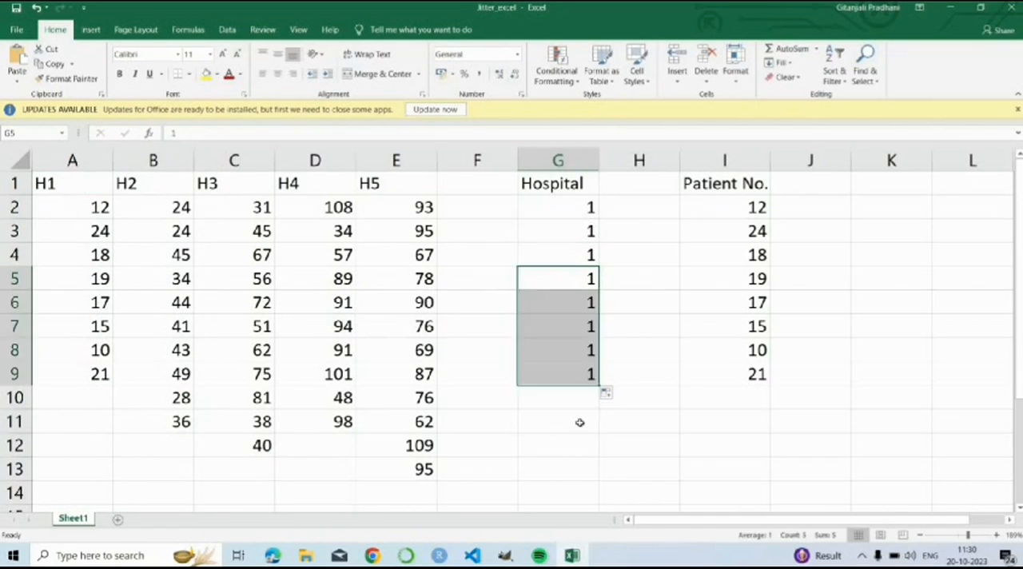
Step: Copy the H2 values from B2:B11 into the Patient No. column starting at I10
{"action": "left_click_drag", "start_coordinate": [156, 208], "coordinate": [155, 423]}
{"action": "key", "text": "ctrl+c"}
{"action": "left_click_drag", "start_coordinate": [725, 397], "coordinate": [754, 493]}
{"action": "key", "text": "ctrl+v"}
Step: Fill the Hospital cells G10:G19 with 2 beside the copied H2 values
{"action": "left_click", "coordinate": [587, 276]}
{"action": "type", "text": "2"}
{"action": "left_click_drag", "start_coordinate": [599, 290], "coordinate": [600, 503]}
Step: Copy the H3 values from C2:C12 into the Patient No. column starting at I20
{"action": "scroll", "coordinate": [424, 354], "scroll_direction": "up", "scroll_amount": 2}
{"action": "left_click_drag", "start_coordinate": [233, 207], "coordinate": [258, 445]}
{"action": "key", "text": "ctrl+c"}
{"action": "scroll", "coordinate": [799, 400], "scroll_direction": "down", "scroll_amount": 6}
{"action": "left_click_drag", "start_coordinate": [725, 192], "coordinate": [735, 431]}
{"action": "key", "text": "ctrl+v"}
Step: Fill the Hospital cells G20:G30 with 3 beside the copied H3 values
{"action": "scroll", "coordinate": [701, 384], "scroll_direction": "up", "scroll_amount": 3}
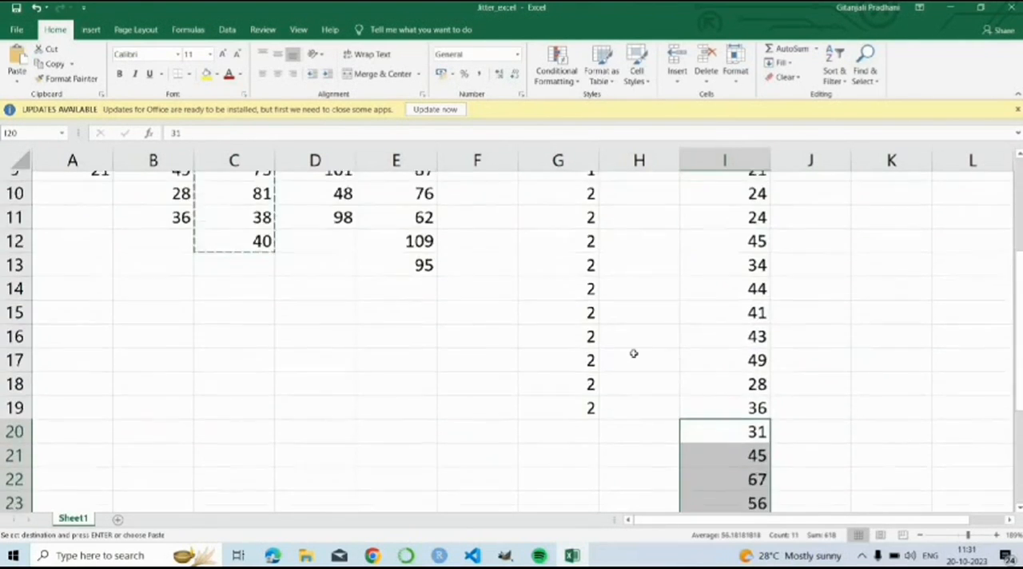
{"action": "scroll", "coordinate": [628, 354], "scroll_direction": "down", "scroll_amount": 1}
{"action": "left_click", "coordinate": [579, 351]}
{"action": "type", "text": "3"}
{"action": "left_click_drag", "start_coordinate": [606, 371], "coordinate": [603, 486]}
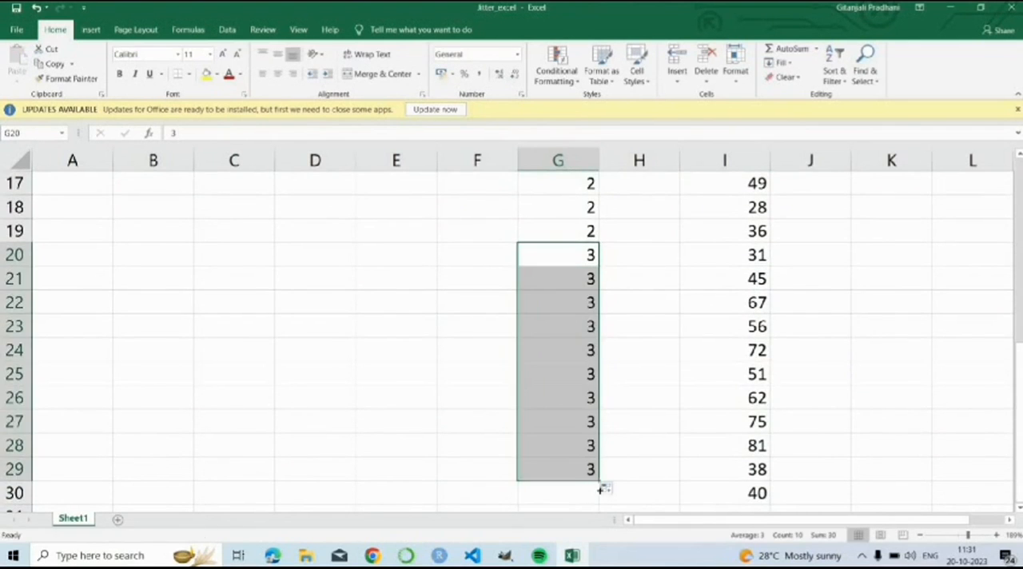
Step: Copy the H4 values from D2:D11 into the Patient No. column starting at I31
{"action": "scroll", "coordinate": [342, 205], "scroll_direction": "up", "scroll_amount": 5}
{"action": "left_click_drag", "start_coordinate": [342, 205], "coordinate": [342, 423]}
{"action": "key", "text": "ctrl+c"}
{"action": "scroll", "coordinate": [724, 338], "scroll_direction": "down", "scroll_amount": 7}
{"action": "left_click_drag", "start_coordinate": [724, 274], "coordinate": [724, 480]}
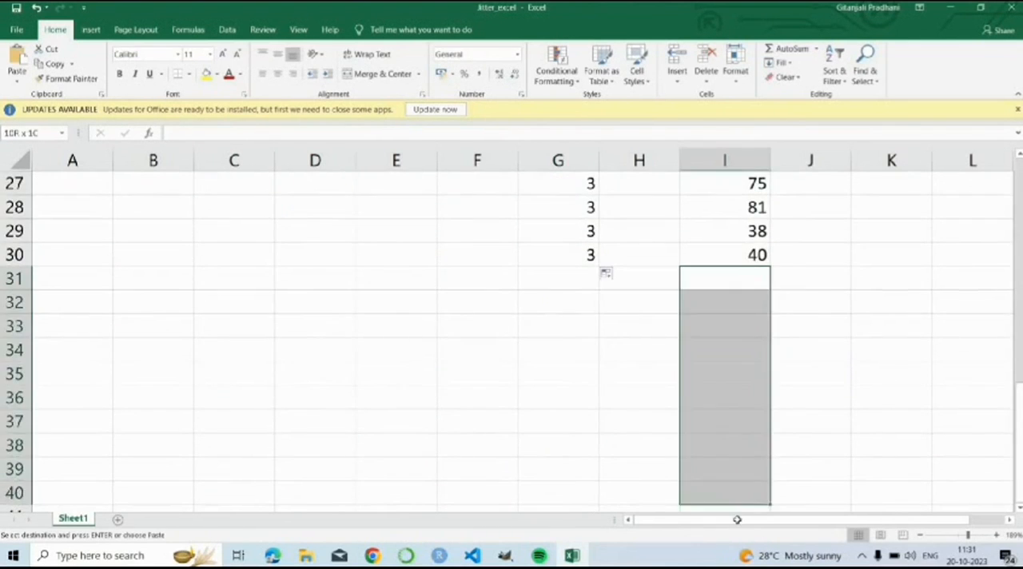
{"action": "key", "text": "ctrl+v"}
Step: Fill the Hospital cells G31:G40 with 4 beside the copied H4 values
{"action": "scroll", "coordinate": [622, 281], "scroll_direction": "down", "scroll_amount": 1}
{"action": "left_click", "coordinate": [558, 255]}
{"action": "type", "text": "4"}
{"action": "left_click_drag", "start_coordinate": [598, 269], "coordinate": [601, 472]}
Step: Copy the H5 values from E2:E13 into the Patient No. column starting at I41
{"action": "scroll", "coordinate": [354, 311], "scroll_direction": "up", "scroll_amount": 9}
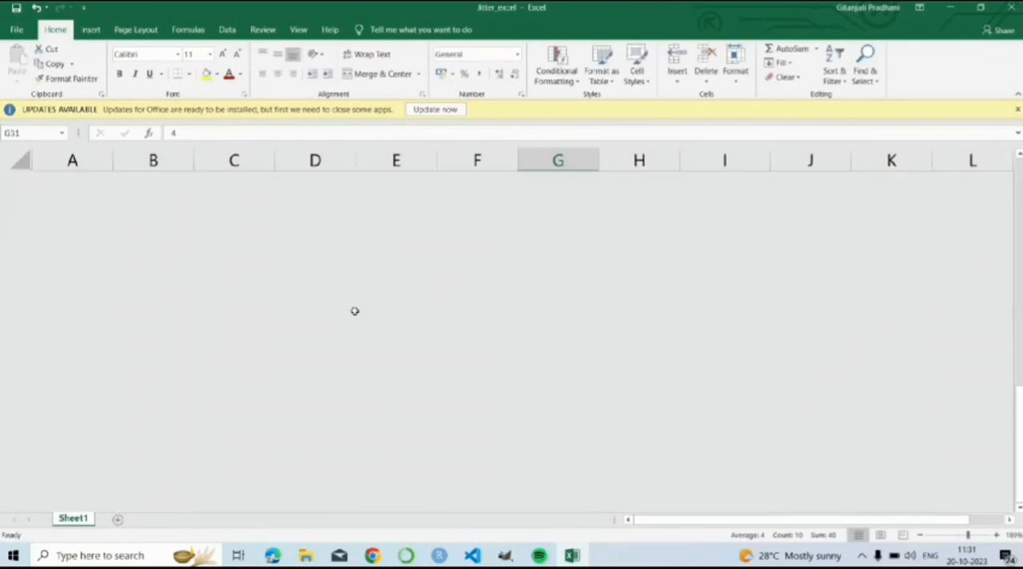
{"action": "left_click_drag", "start_coordinate": [396, 207], "coordinate": [408, 469]}
{"action": "key", "text": "ctrl+c"}
{"action": "scroll", "coordinate": [691, 364], "scroll_direction": "down", "scroll_amount": 12}
{"action": "left_click", "coordinate": [724, 300]}
{"action": "key", "text": "ctrl+v"}
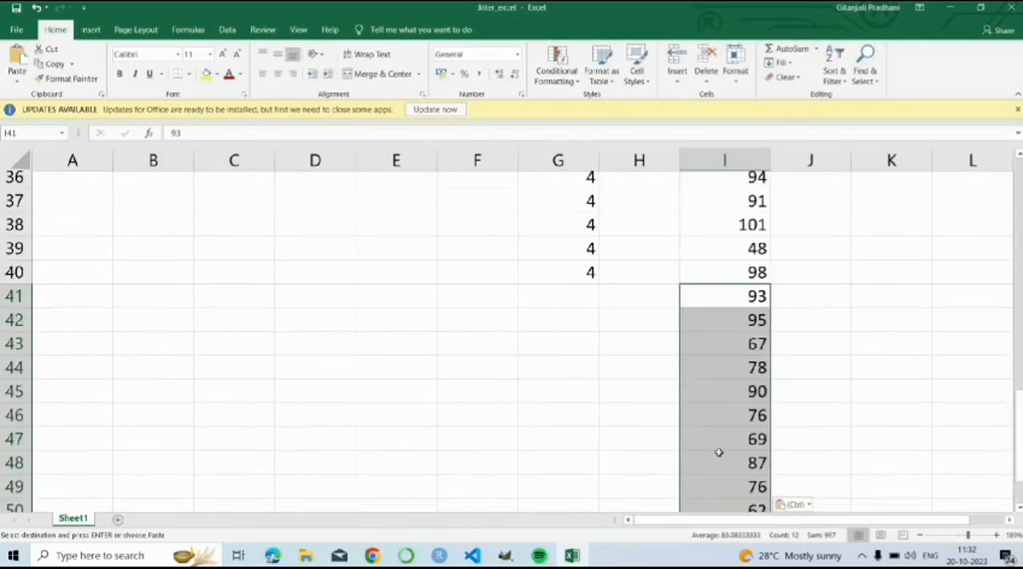
Step: Fill the Hospital cells G41:G52 with 5 beside the copied H5 values
{"action": "scroll", "coordinate": [720, 453], "scroll_direction": "up", "scroll_amount": 5}
{"action": "scroll", "coordinate": [416, 299], "scroll_direction": "down", "scroll_amount": 5}
{"action": "left_click", "coordinate": [569, 331]}
{"action": "type", "text": "5"}
{"action": "left_click", "coordinate": [594, 334]}
{"action": "left_click_drag", "start_coordinate": [596, 335], "coordinate": [599, 504]}
{"action": "scroll", "coordinate": [635, 215], "scroll_direction": "up", "scroll_amount": 12}
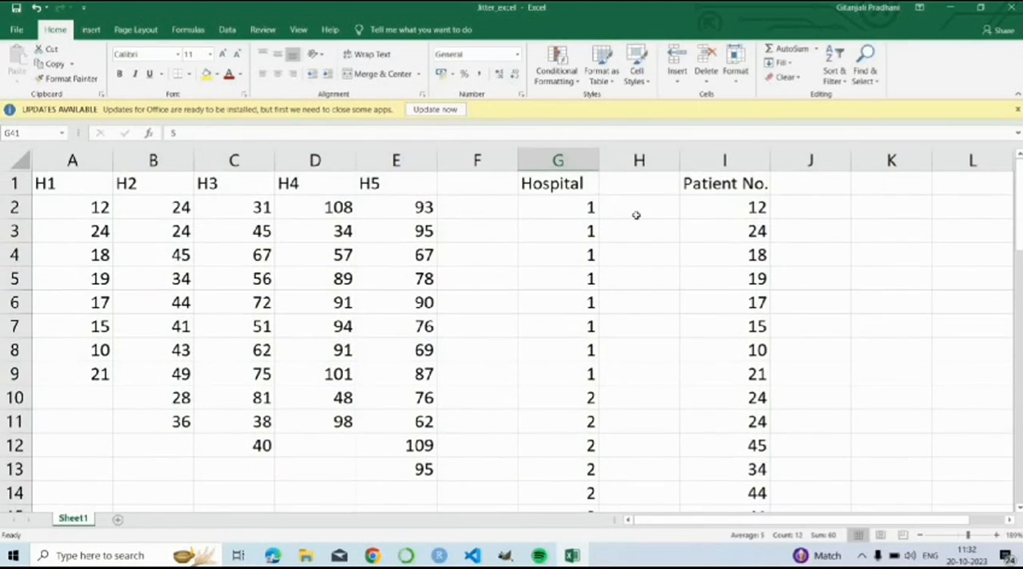
Step: Delete the empty column H between the Hospital and Patient No. columns
{"action": "left_click", "coordinate": [703, 190]}
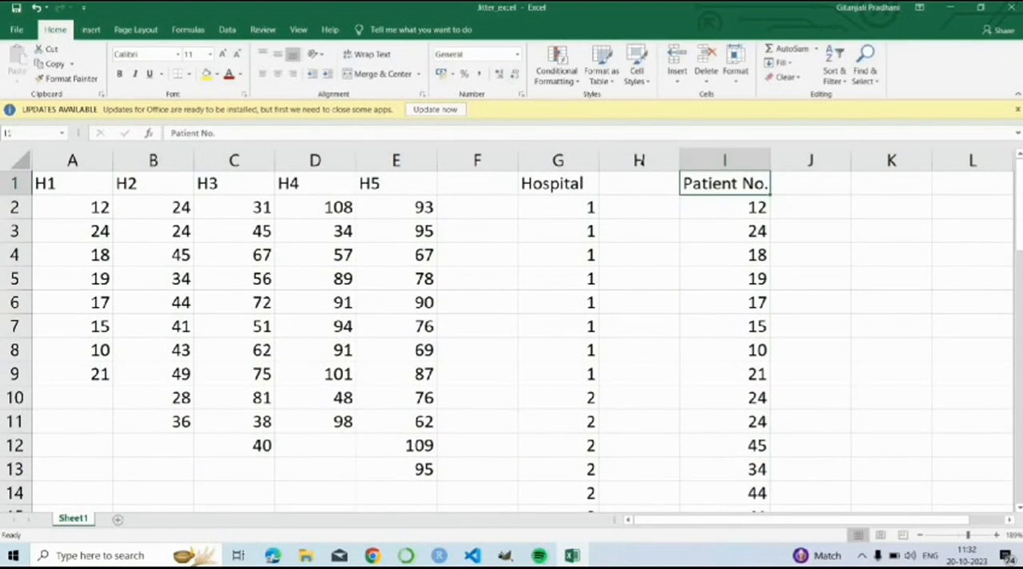
{"action": "left_click", "coordinate": [639, 161]}
{"action": "right_click", "coordinate": [644, 170]}
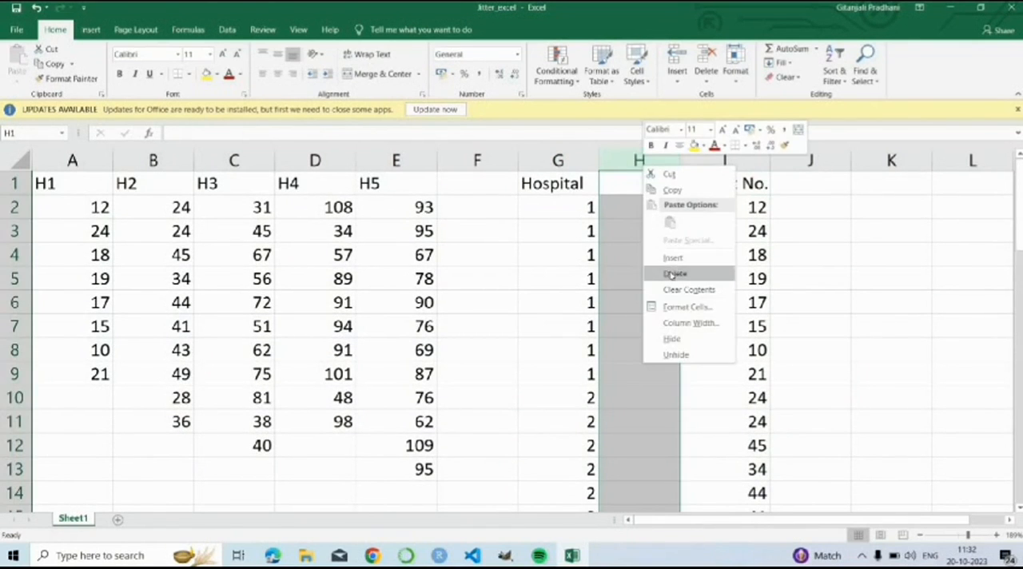
{"action": "left_click", "coordinate": [670, 272]}
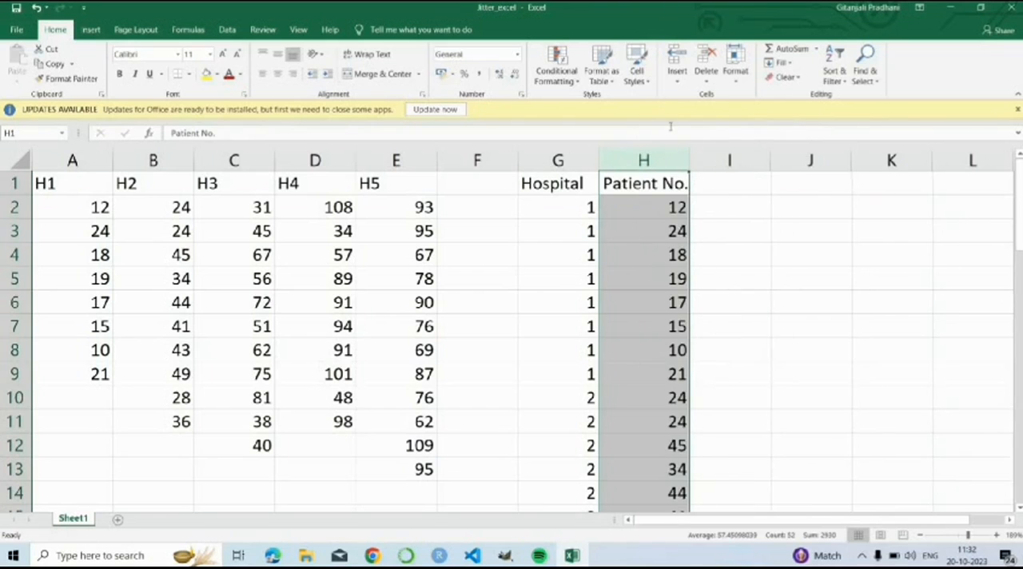
Step: Insert a markers-only scatter chart from the Hospital and Patient No. data in G1:H52
{"action": "left_click", "coordinate": [560, 209]}
{"action": "left_click_drag", "start_coordinate": [552, 184], "coordinate": [619, 416]}
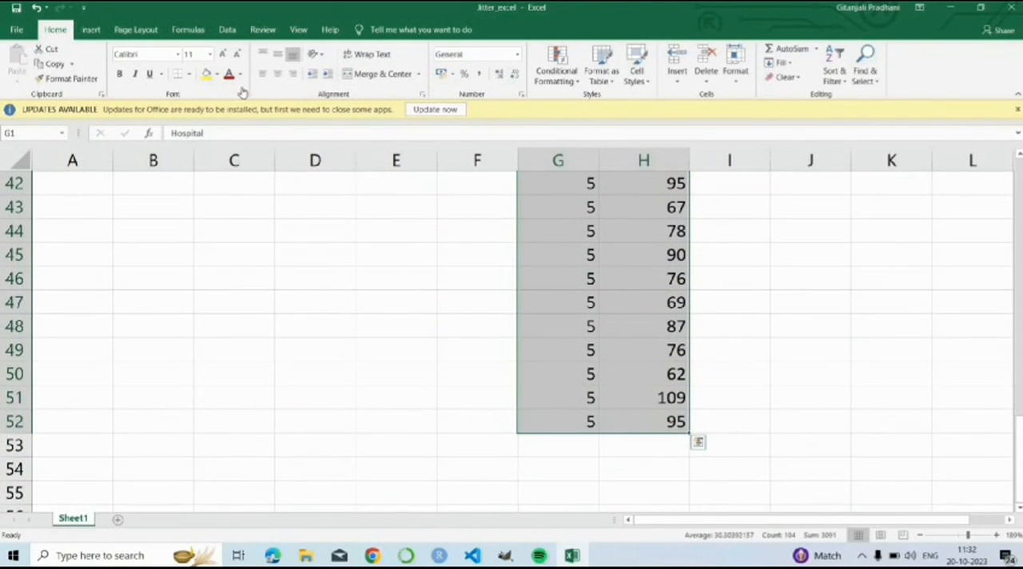
{"action": "left_click", "coordinate": [93, 30]}
{"action": "left_click", "coordinate": [515, 79]}
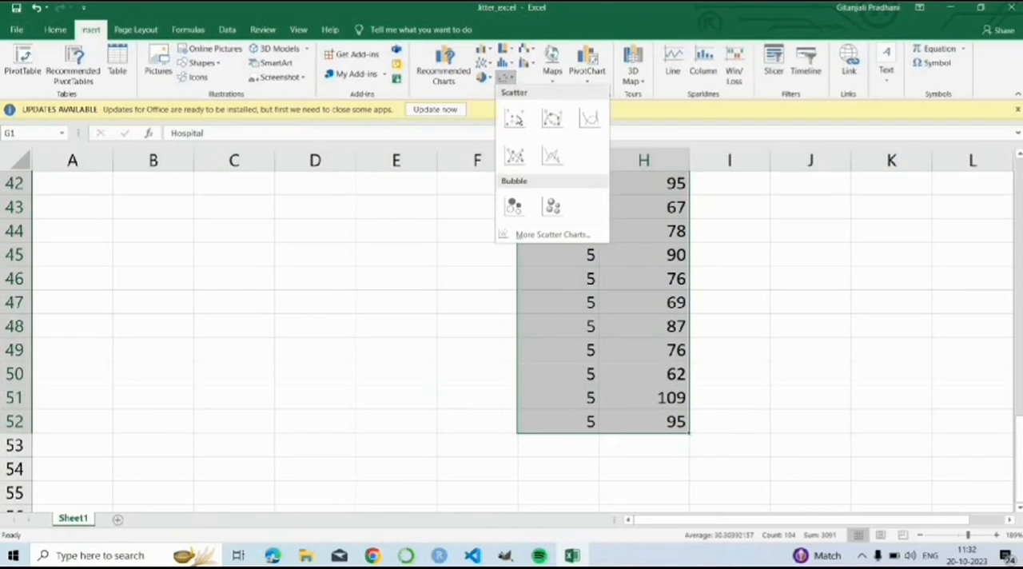
{"action": "left_click", "coordinate": [516, 118]}
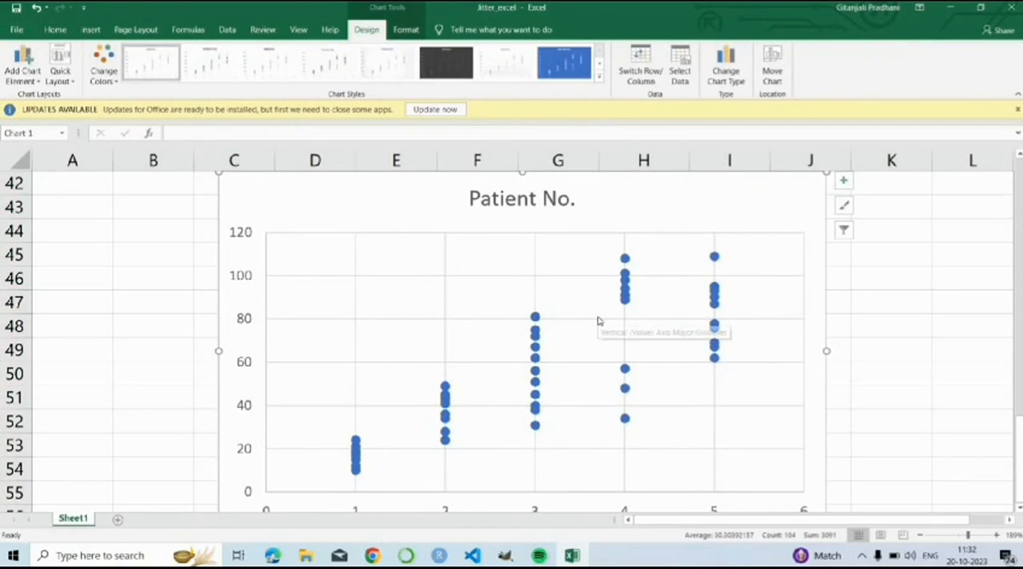
{"action": "scroll", "coordinate": [573, 293], "scroll_direction": "down", "scroll_amount": 2}
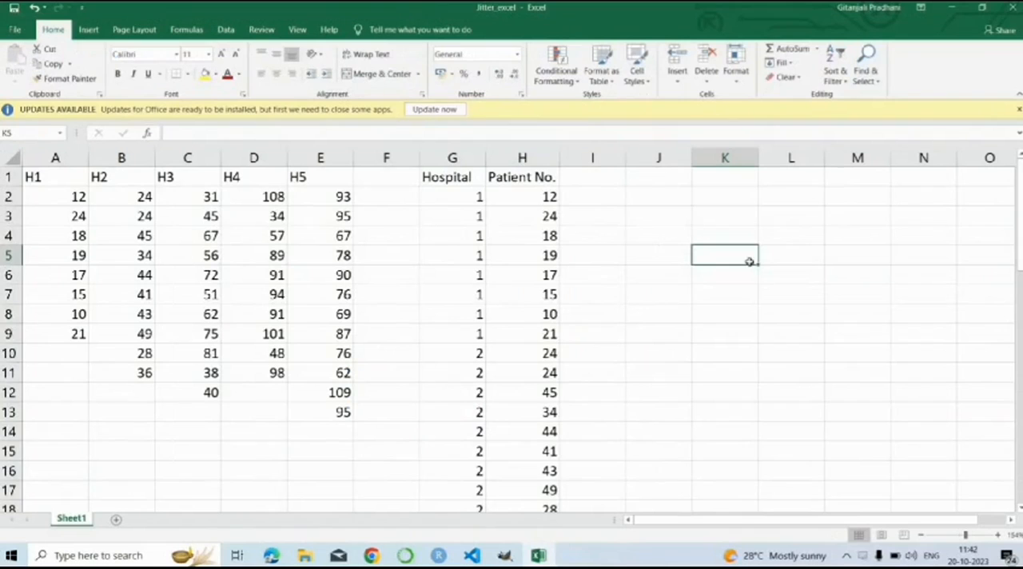
Step: Insert a new column between Hospital and Patient No. and enter the header Values in H1
{"action": "left_click", "coordinate": [500, 157]}
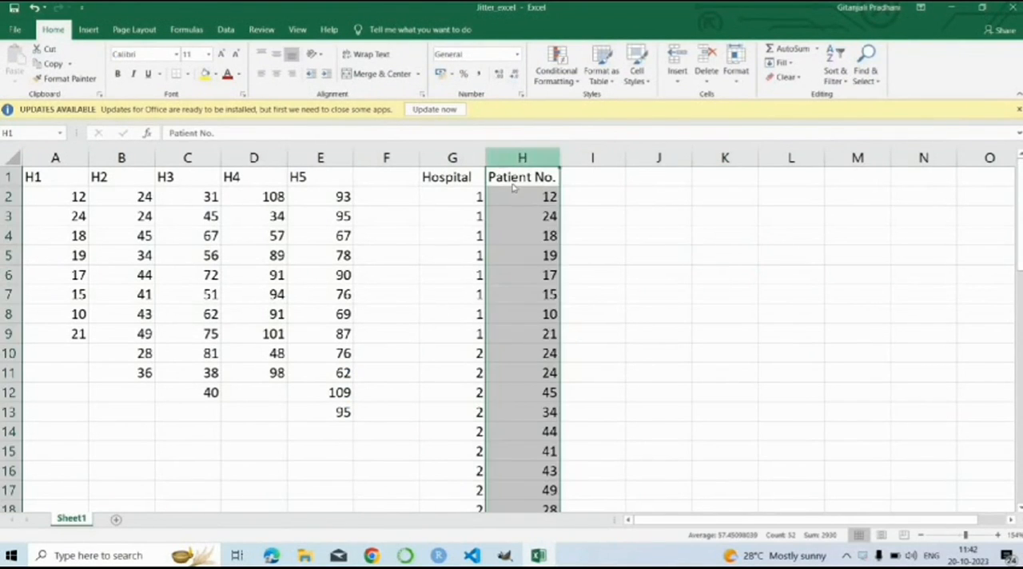
{"action": "right_click", "coordinate": [500, 159]}
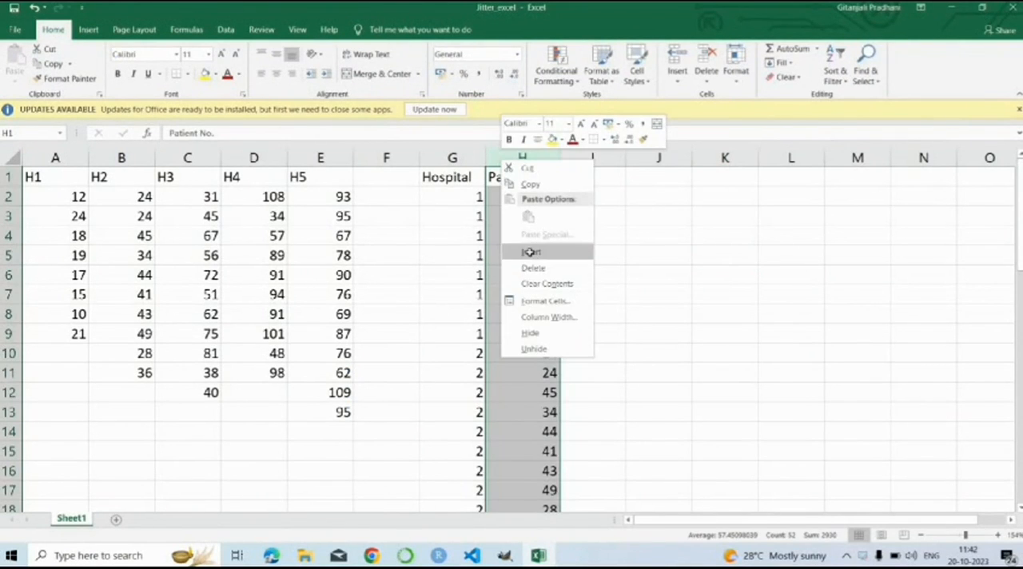
{"action": "left_click", "coordinate": [530, 252]}
{"action": "left_click", "coordinate": [509, 176]}
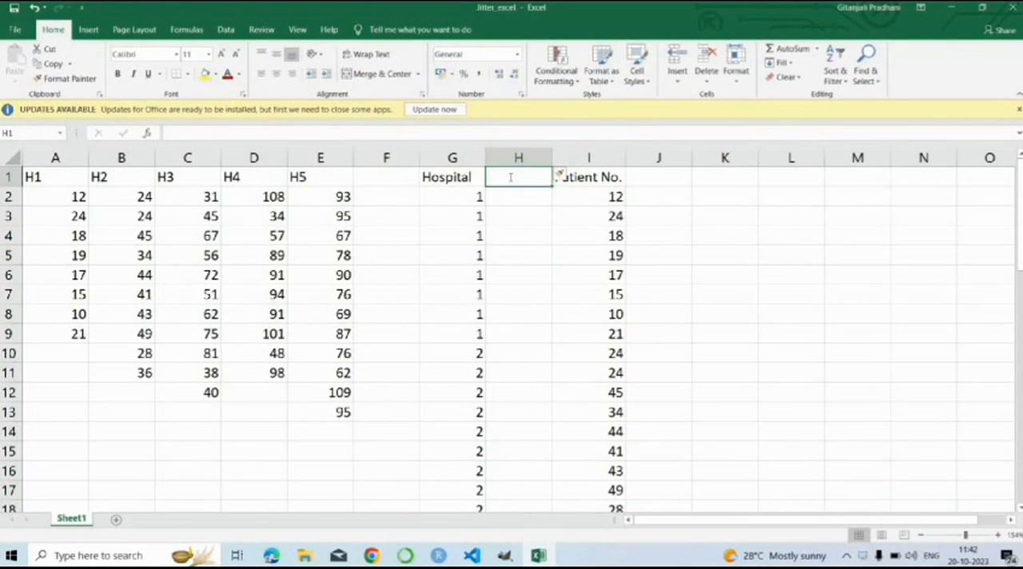
{"action": "type", "text": "Values"}
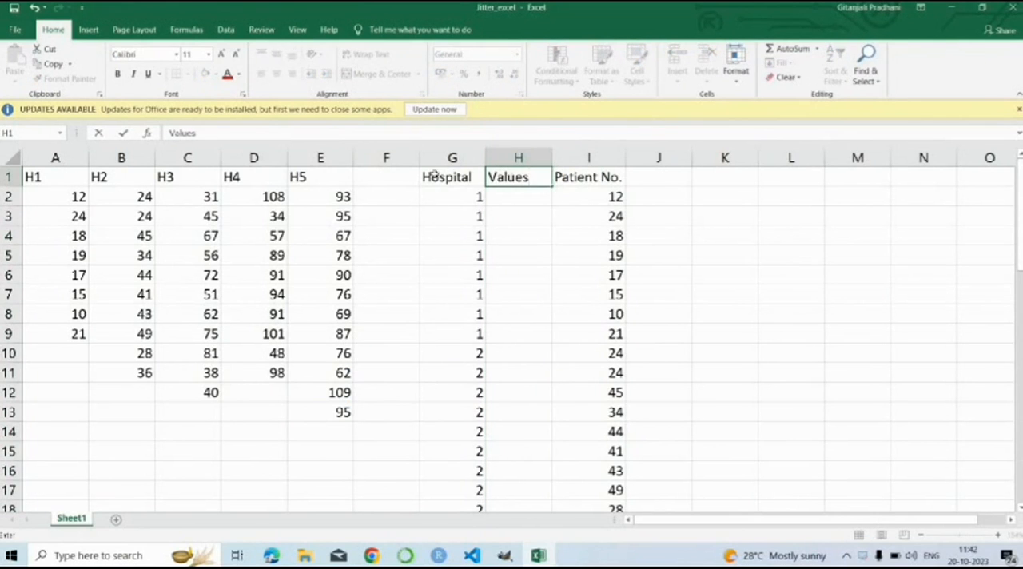
Step: Enter the formula =G2+(RAND()/10) in H2, the first cell under the Values header
{"action": "left_click", "coordinate": [493, 197]}
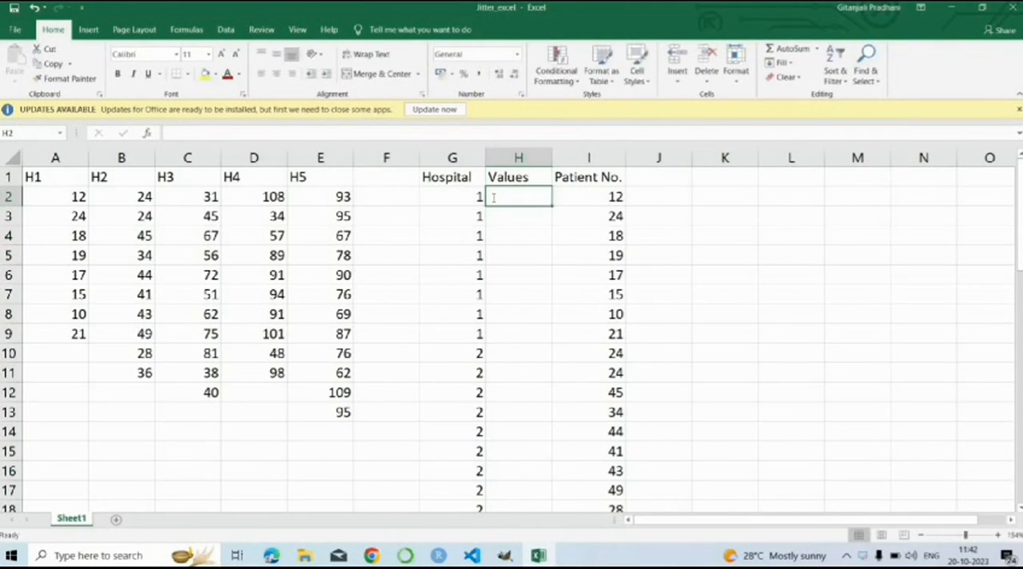
{"action": "type", "text": "="}
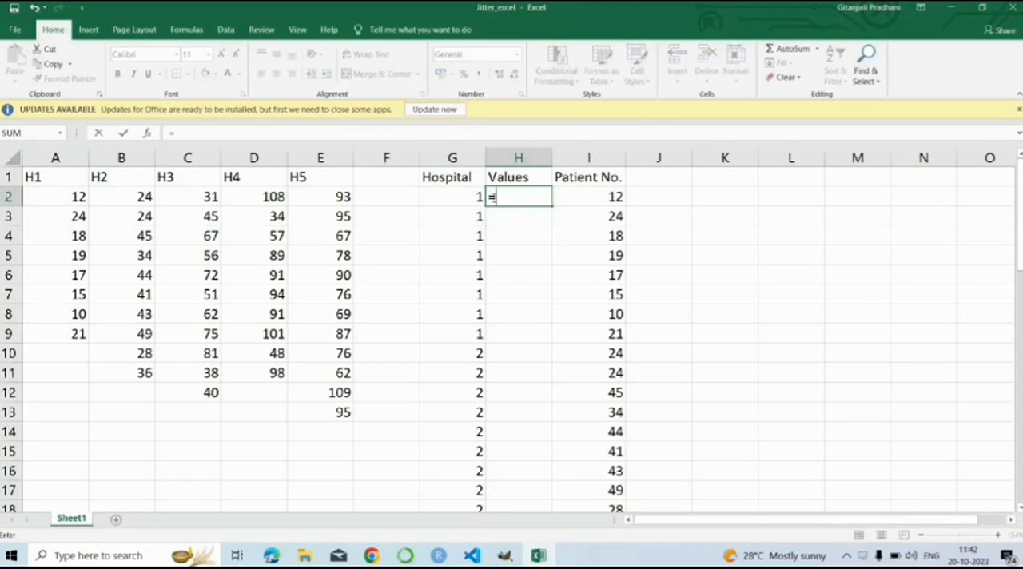
{"action": "left_click", "coordinate": [476, 196]}
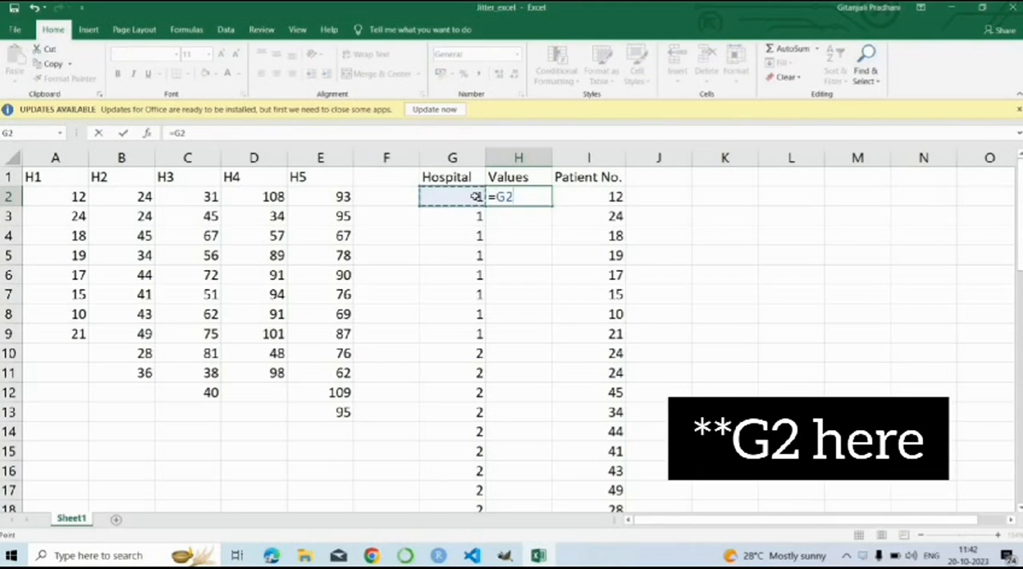
{"action": "type", "text": "+(ran"}
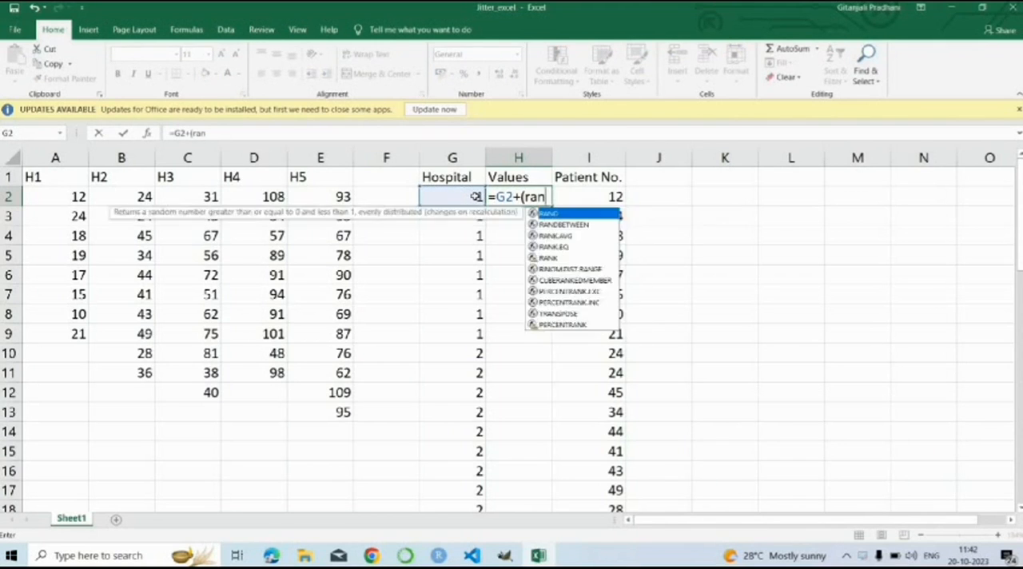
{"action": "type", "text": "d("}
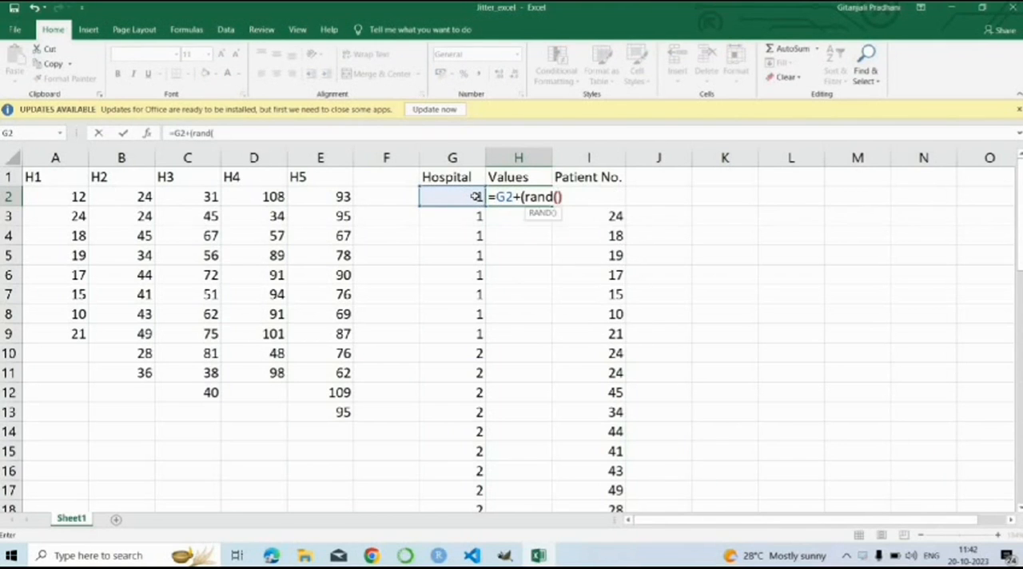
{"action": "type", "text": ")/10"}
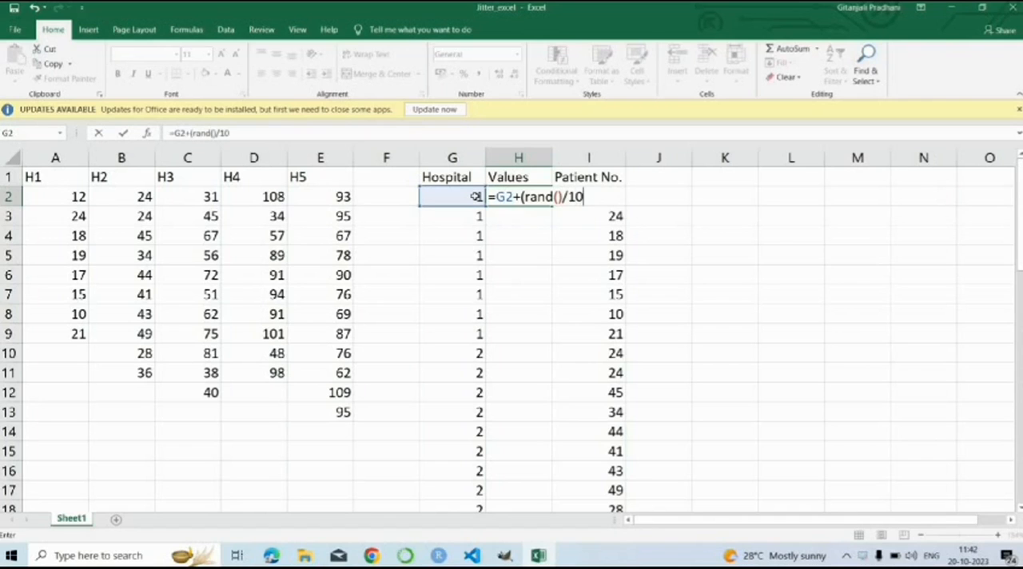
{"action": "type", "text": ")"}
{"action": "key", "text": "Return"}
Step: Fill the H2 formula down the Values column through H52
{"action": "left_click", "coordinate": [544, 198]}
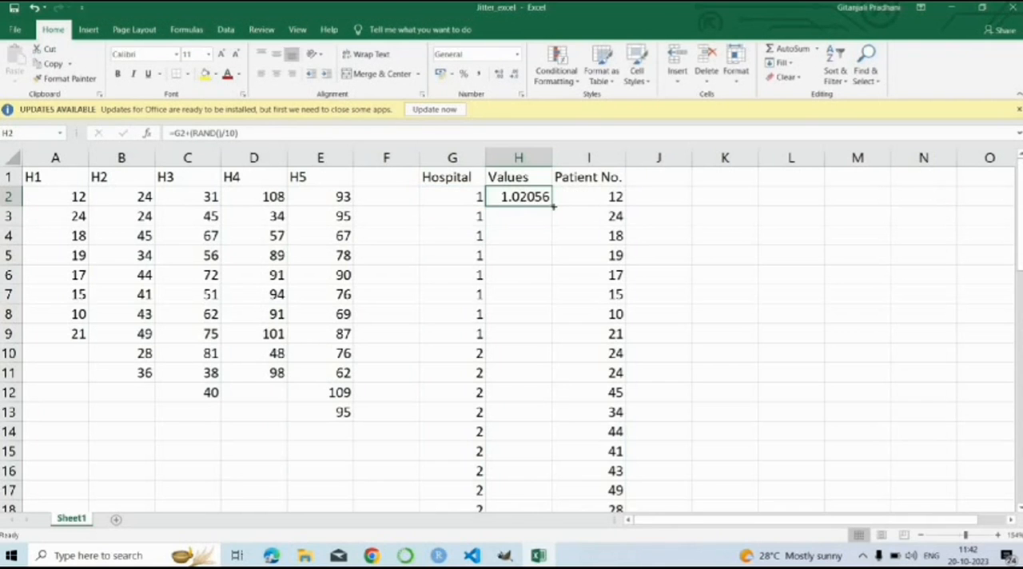
{"action": "left_click_drag", "start_coordinate": [552, 206], "coordinate": [540, 477]}
{"action": "scroll", "coordinate": [516, 367], "scroll_direction": "up", "scroll_amount": 12}
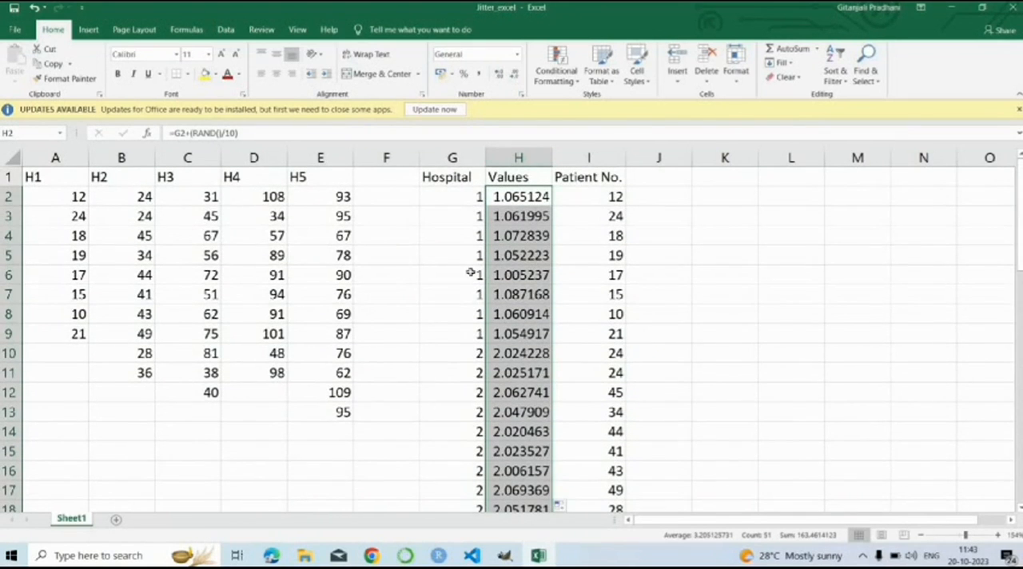
{"action": "scroll", "coordinate": [497, 393], "scroll_direction": "down", "scroll_amount": 11}
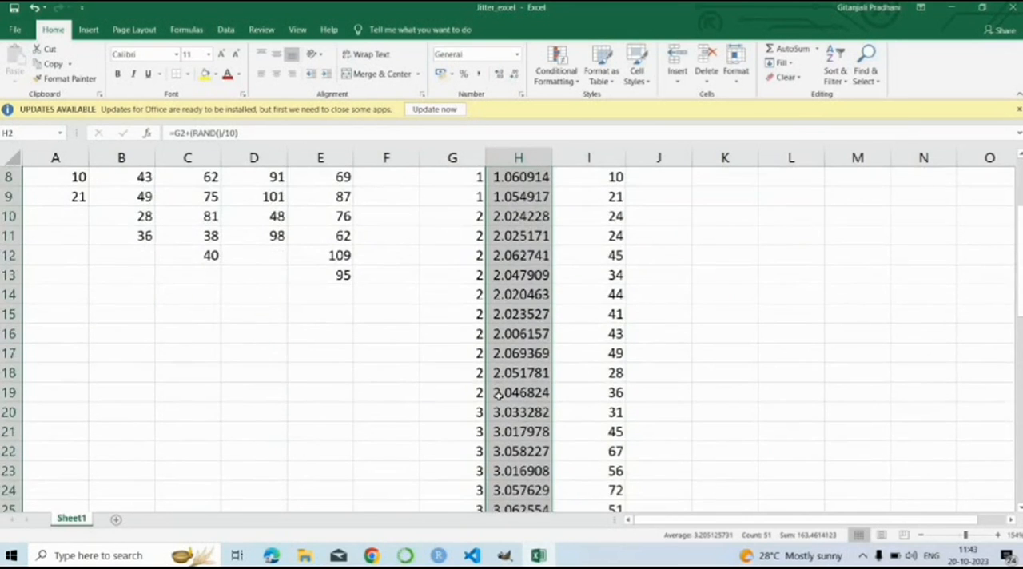
{"action": "scroll", "coordinate": [497, 393], "scroll_direction": "down", "scroll_amount": 3}
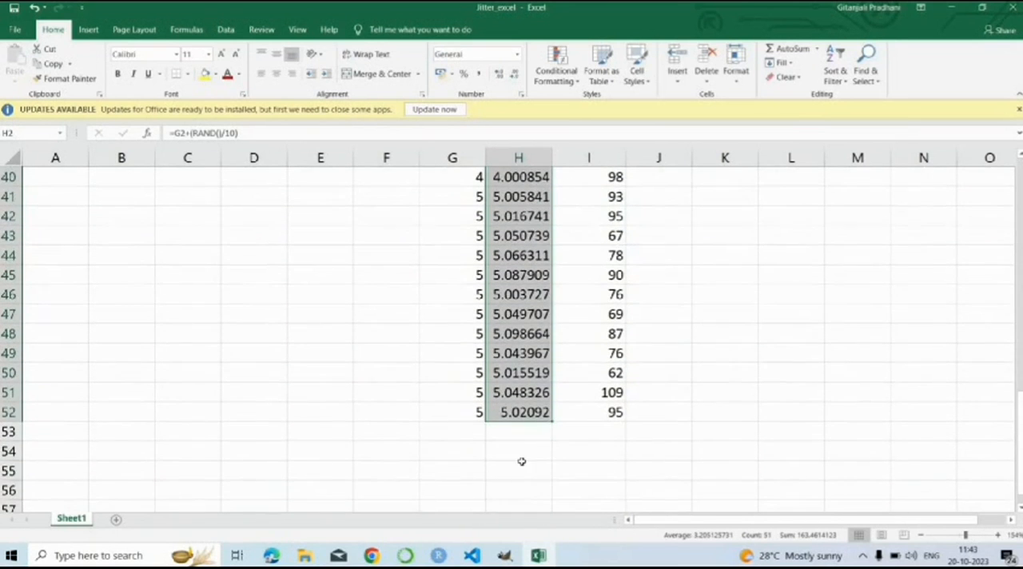
{"action": "left_click", "coordinate": [523, 462]}
{"action": "scroll", "coordinate": [537, 298], "scroll_direction": "up", "scroll_amount": 13}
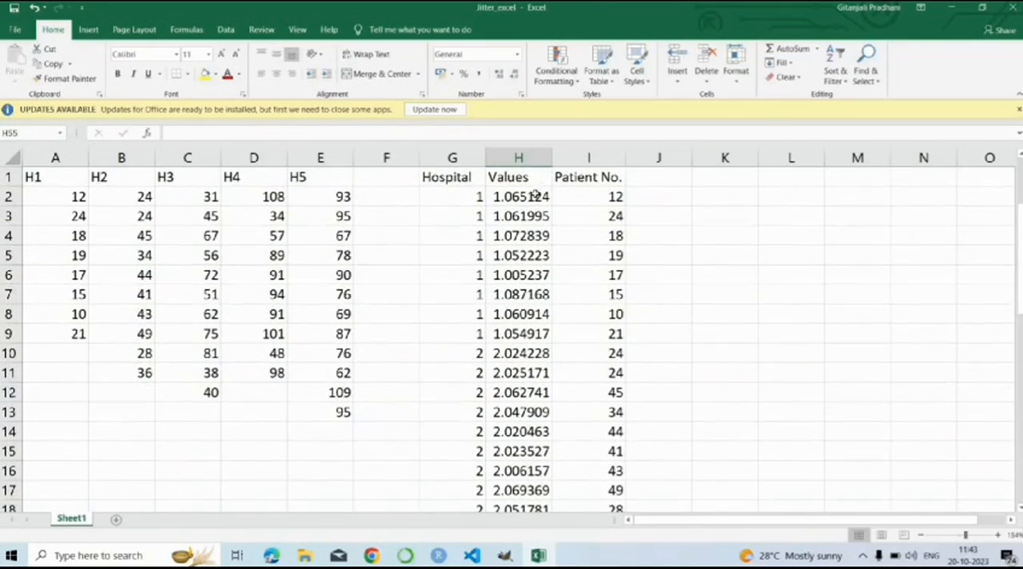
Step: Insert a markers-only scatter chart from the Values and Patient No. data in H1:I52
{"action": "left_click_drag", "start_coordinate": [518, 176], "coordinate": [594, 484]}
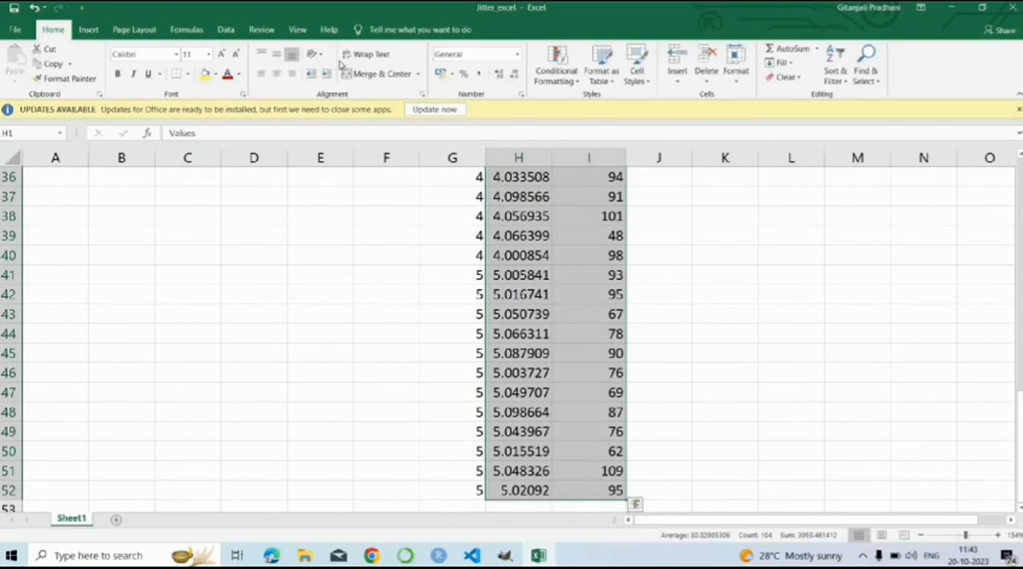
{"action": "left_click", "coordinate": [89, 29]}
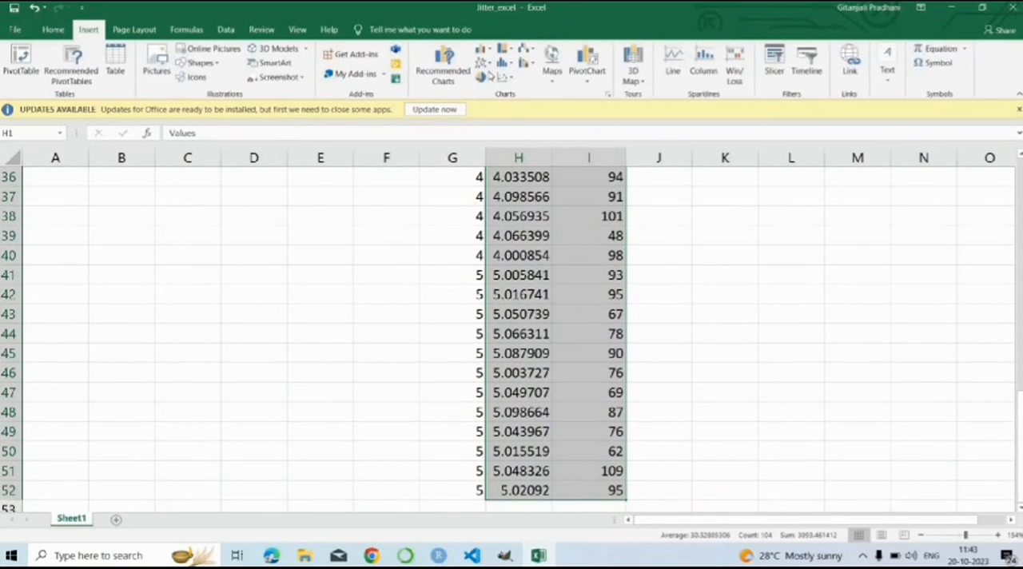
{"action": "left_click", "coordinate": [505, 80]}
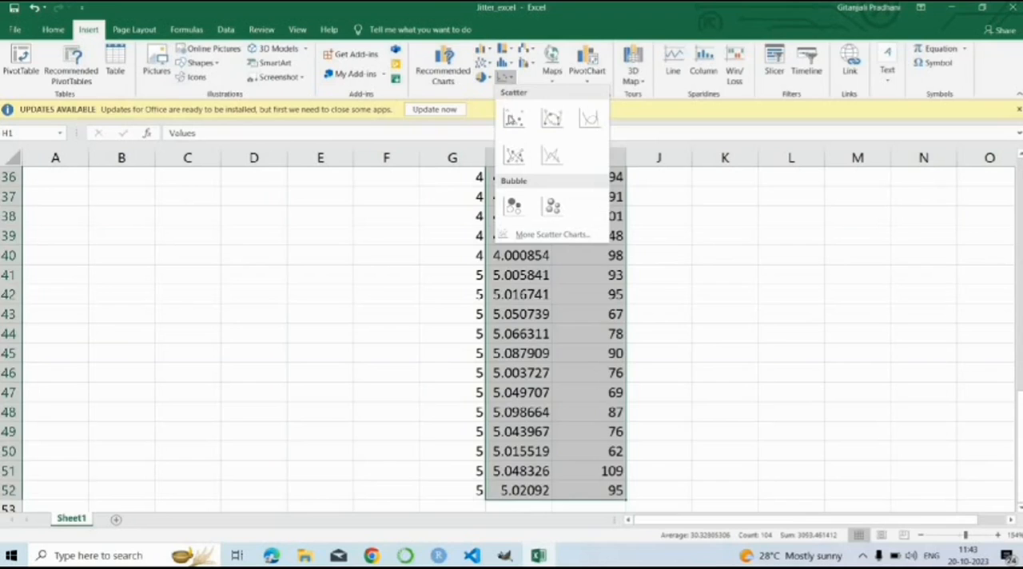
{"action": "left_click", "coordinate": [515, 114]}
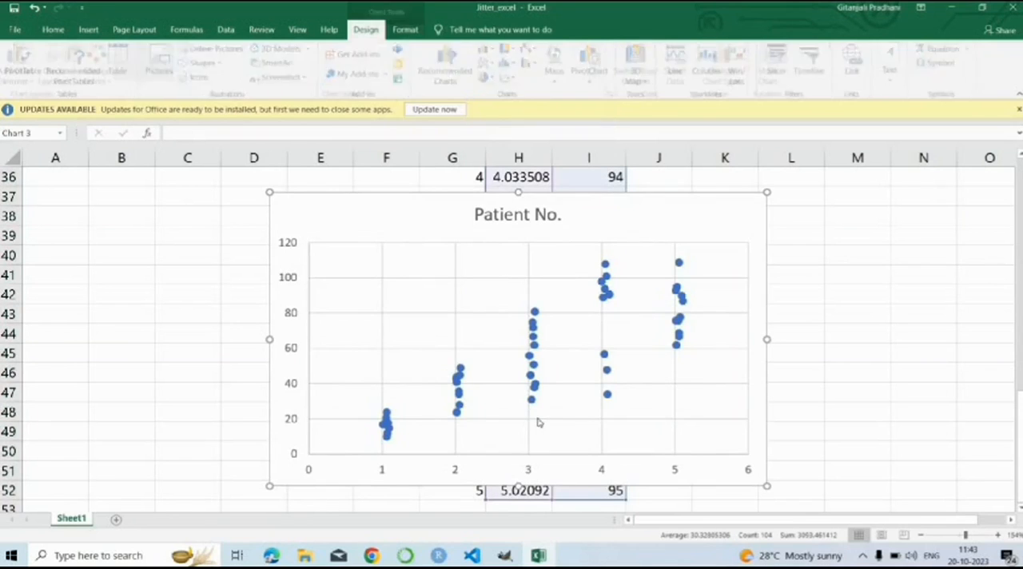
Step: Change the scatter chart's title to Jitter Plot
{"action": "left_click", "coordinate": [561, 214]}
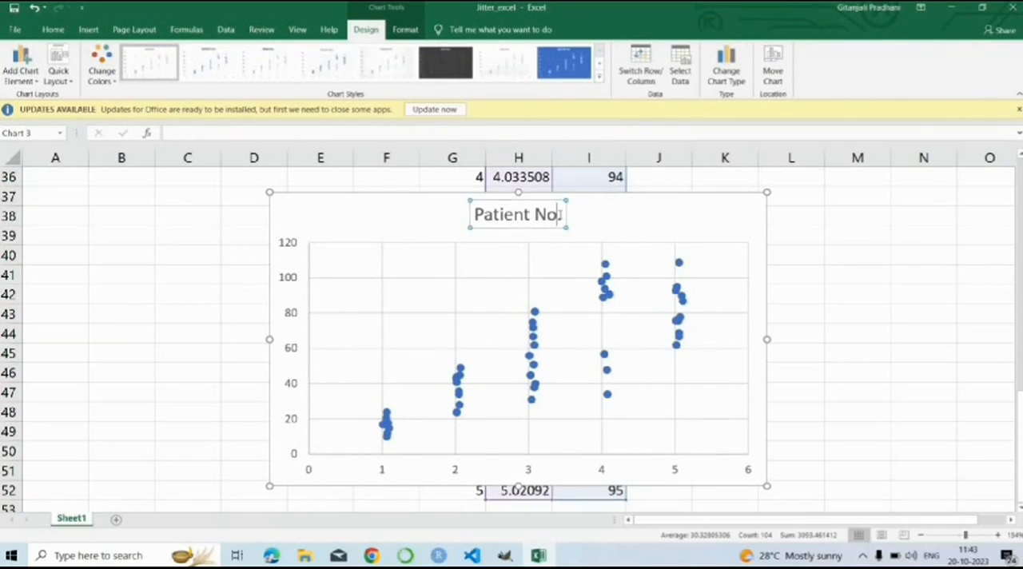
{"action": "key", "text": "BackSpace"}
{"action": "key", "text": "BackSpace"}
{"action": "key", "text": "BackSpace"}
{"action": "key", "text": "BackSpace"}
{"action": "key", "text": "BackSpace"}
{"action": "key", "text": "BackSpace"}
{"action": "key", "text": "BackSpace"}
{"action": "key", "text": "BackSpace"}
{"action": "key", "text": "BackSpace"}
{"action": "key", "text": "BackSpace"}
{"action": "key", "text": "BackSpace"}
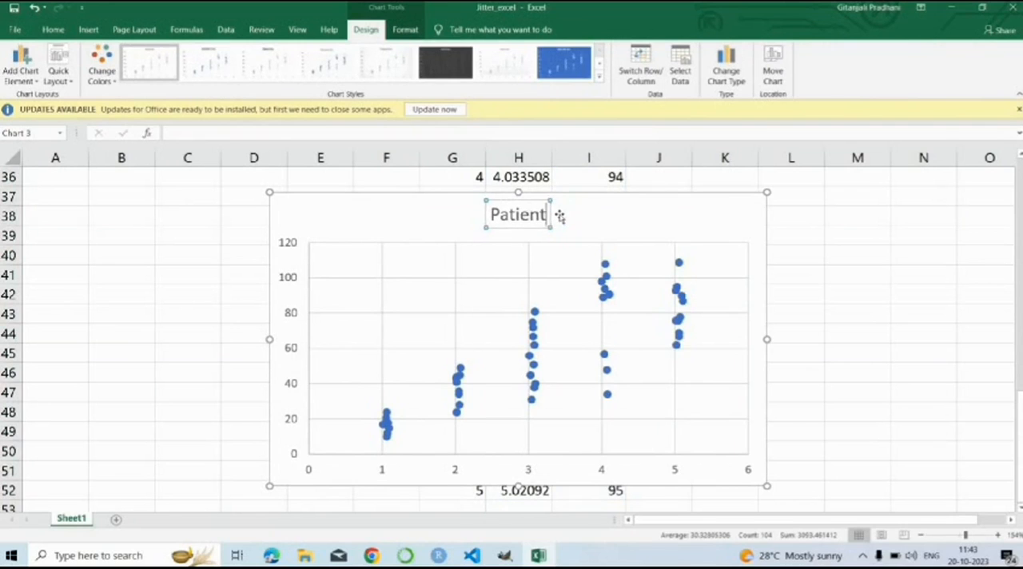
{"action": "type", "text": "J"}
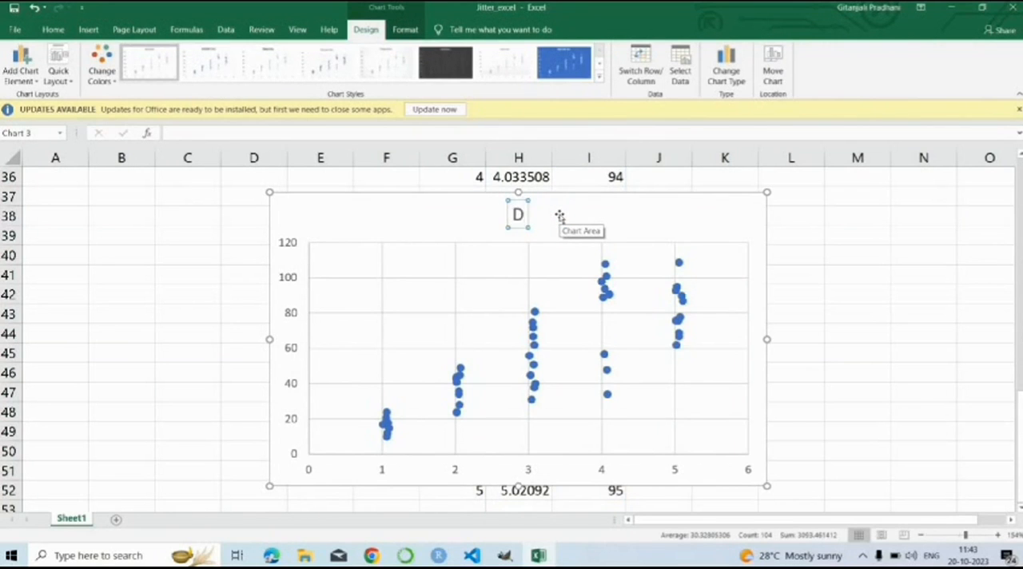
{"action": "type", "text": "itter Plot"}
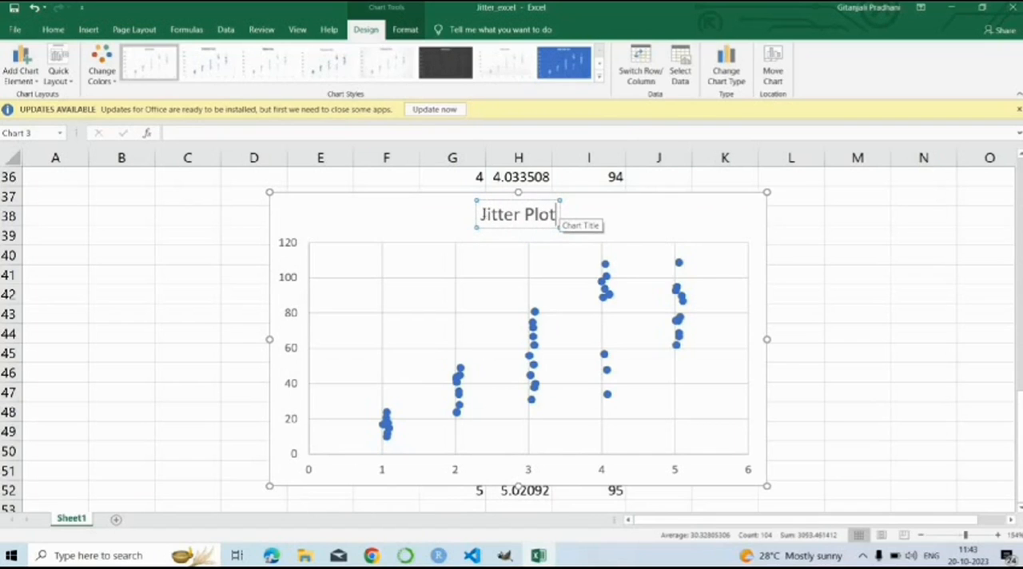
Step: Format the Jitter Plot title as bold, underlined text in dark blue
{"action": "triple_click", "coordinate": [558, 214]}
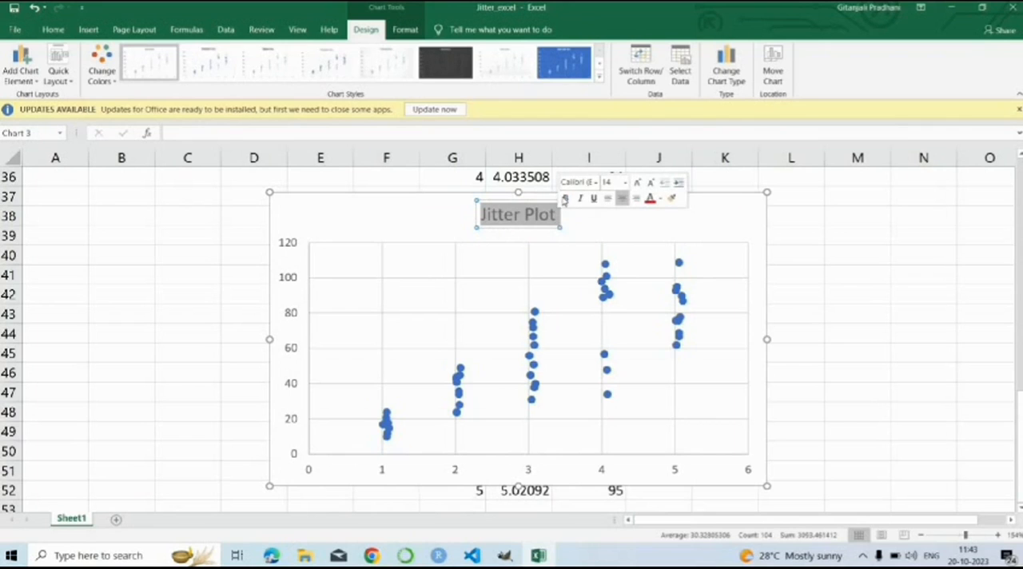
{"action": "left_click", "coordinate": [564, 199]}
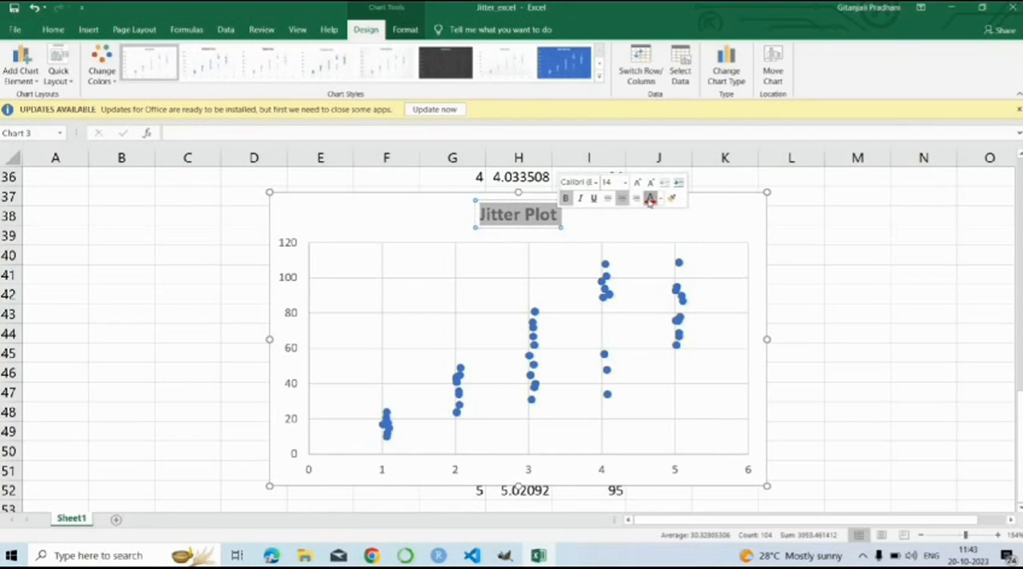
{"action": "left_click", "coordinate": [650, 199]}
{"action": "left_click", "coordinate": [660, 198]}
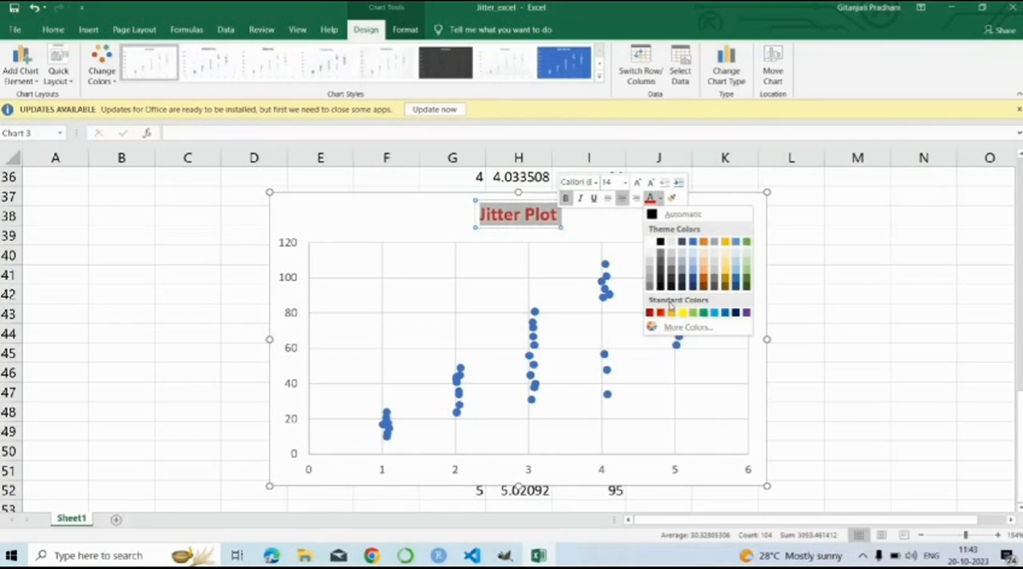
{"action": "left_click", "coordinate": [736, 312]}
{"action": "left_click", "coordinate": [606, 294]}
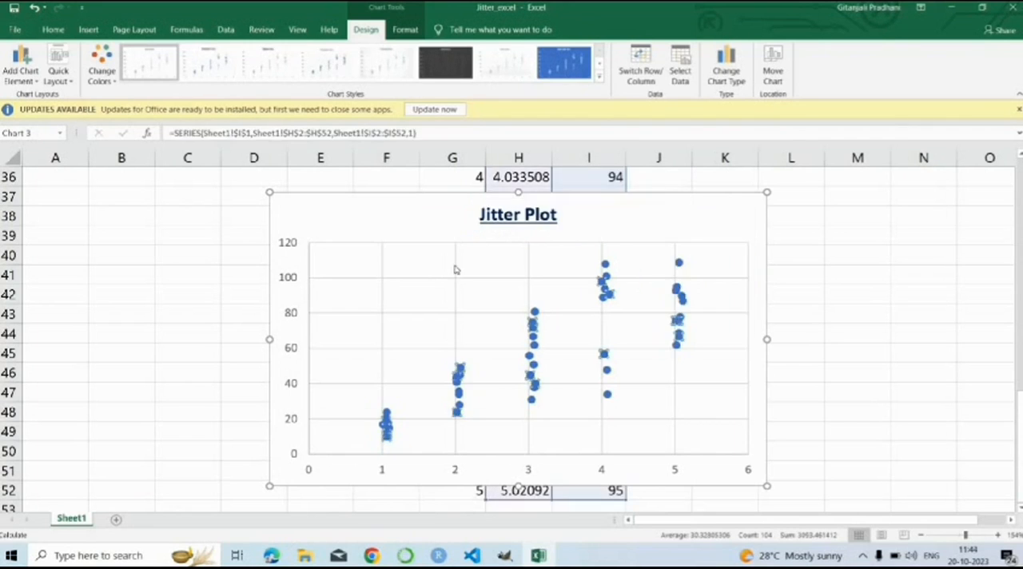
{"action": "left_click", "coordinate": [801, 291]}
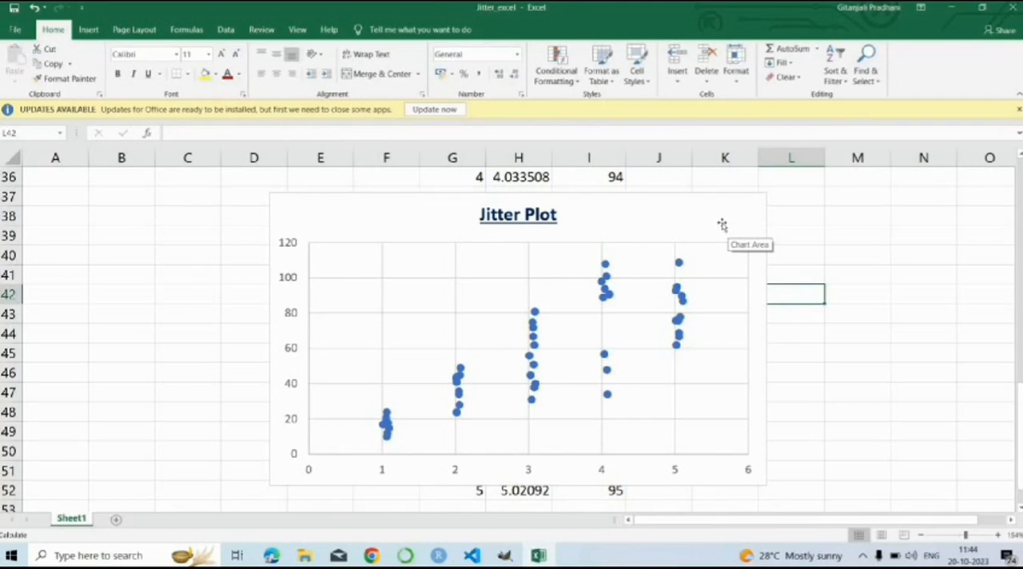
Step: Widen the Jitter Plot chart slightly and open its chart style choices
{"action": "left_click", "coordinate": [765, 193]}
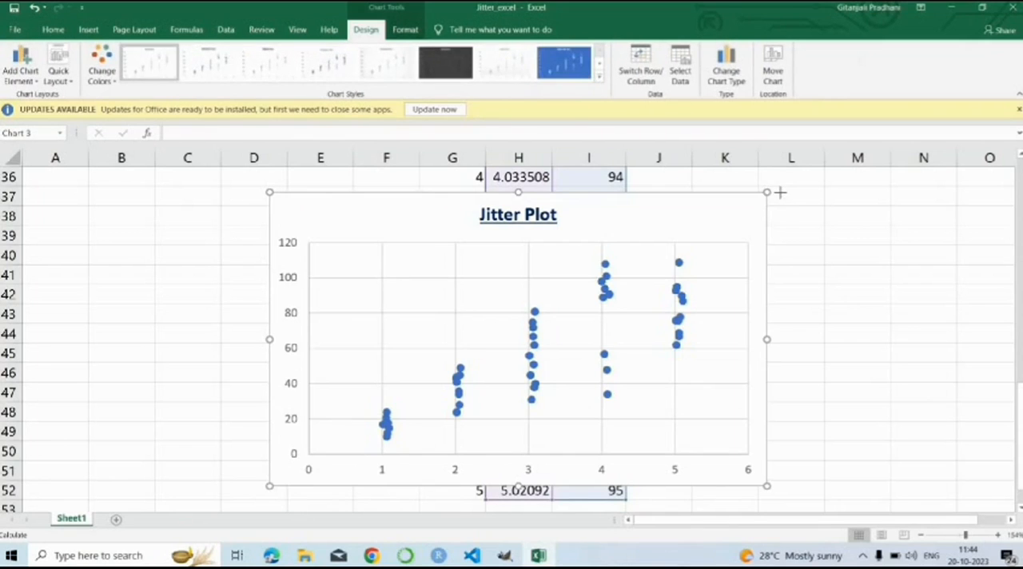
{"action": "left_click_drag", "start_coordinate": [780, 192], "coordinate": [794, 193]}
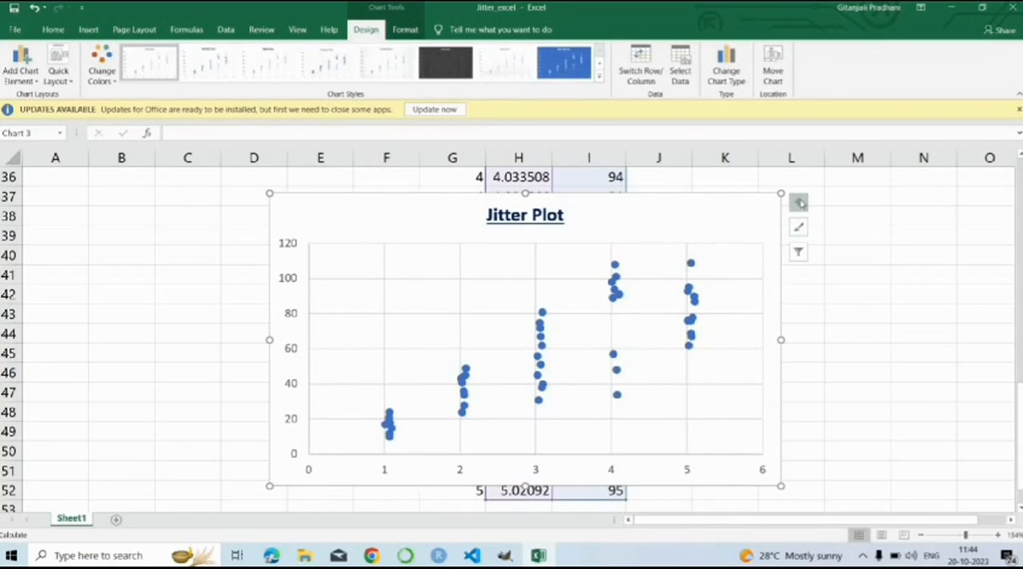
{"action": "left_click", "coordinate": [799, 227]}
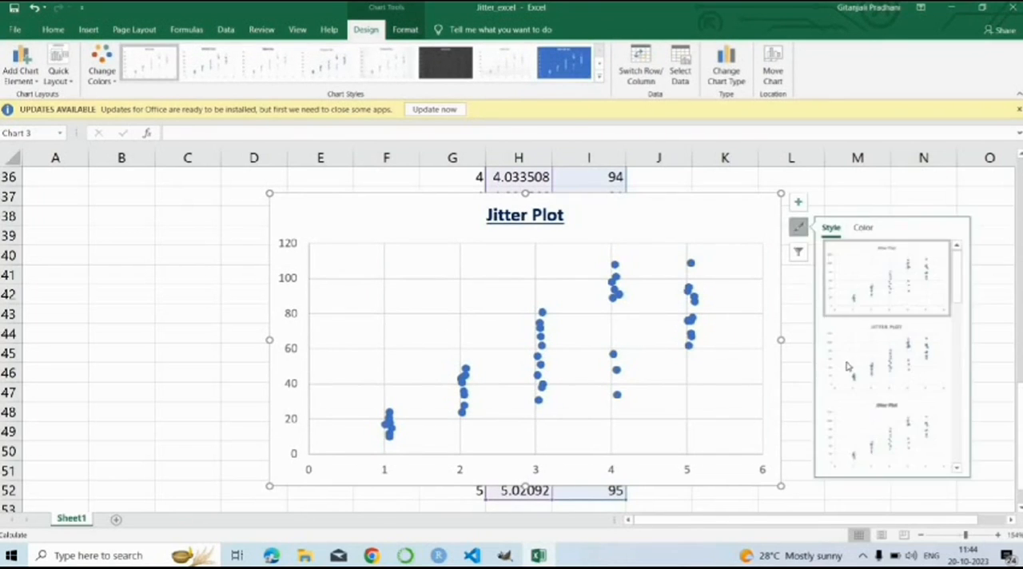